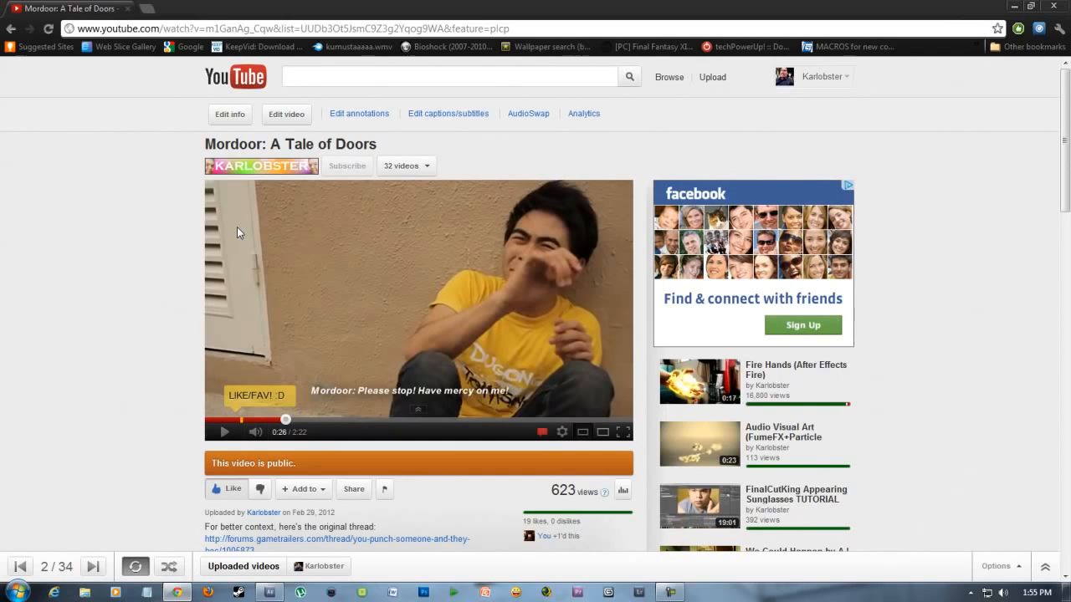
Step: Examine the kicking scene between about 0:54 and 1:05 of the "Mordoor: A Tale of Doors" video, pausing on the wide shot
click(297, 291)
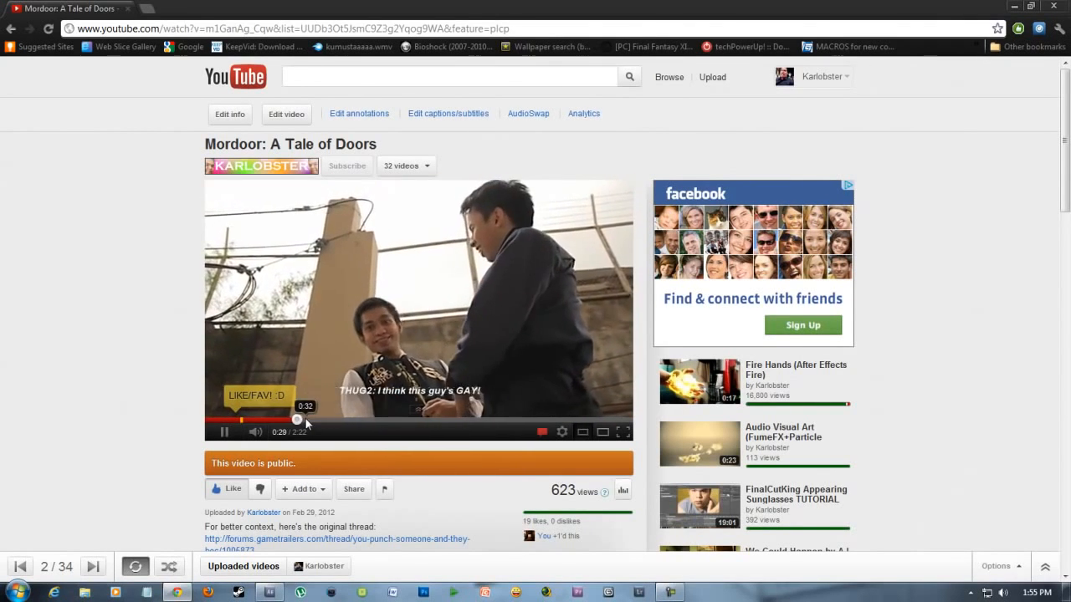
click(333, 416)
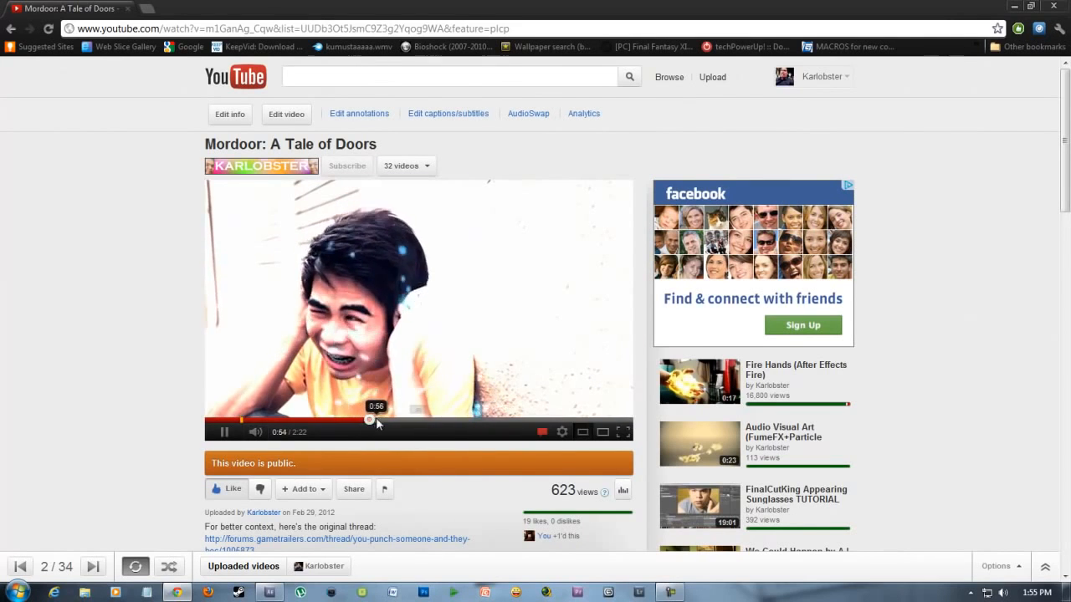
click(377, 419)
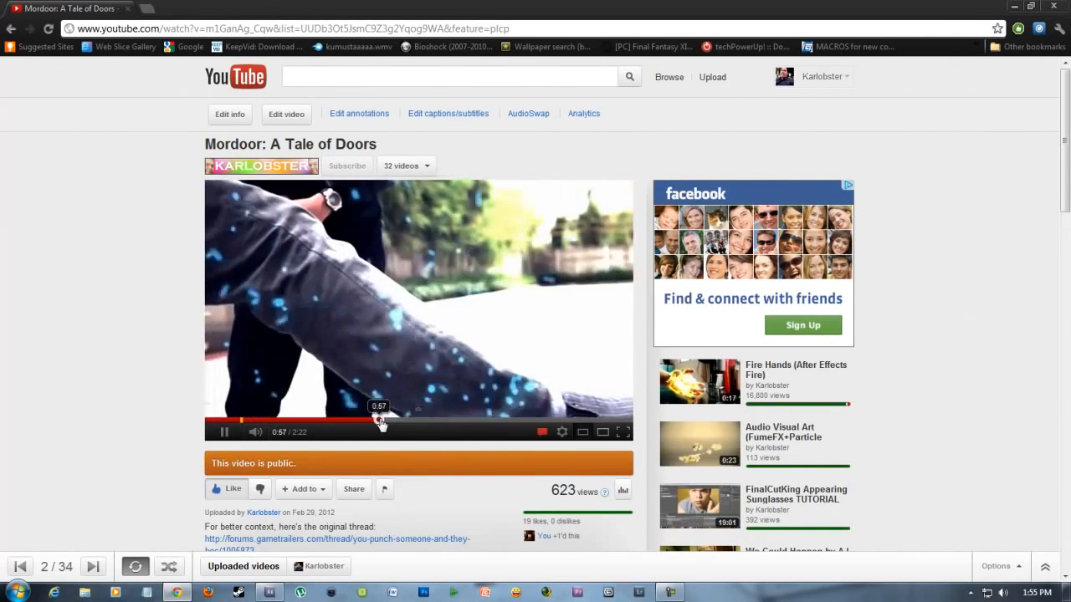
drag(379, 421, 390, 422)
click(393, 367)
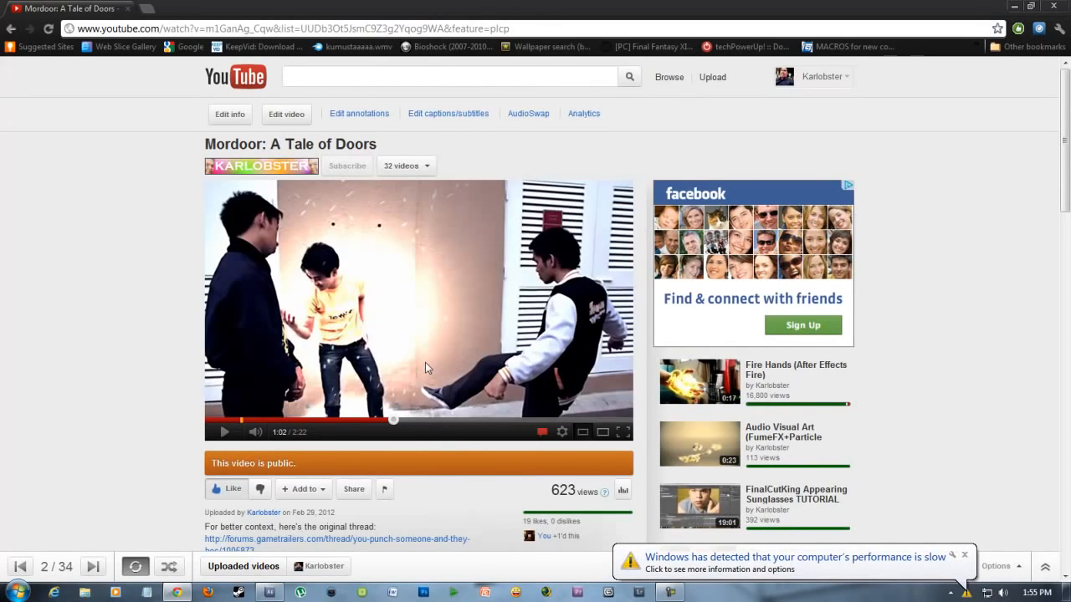
click(316, 328)
click(310, 338)
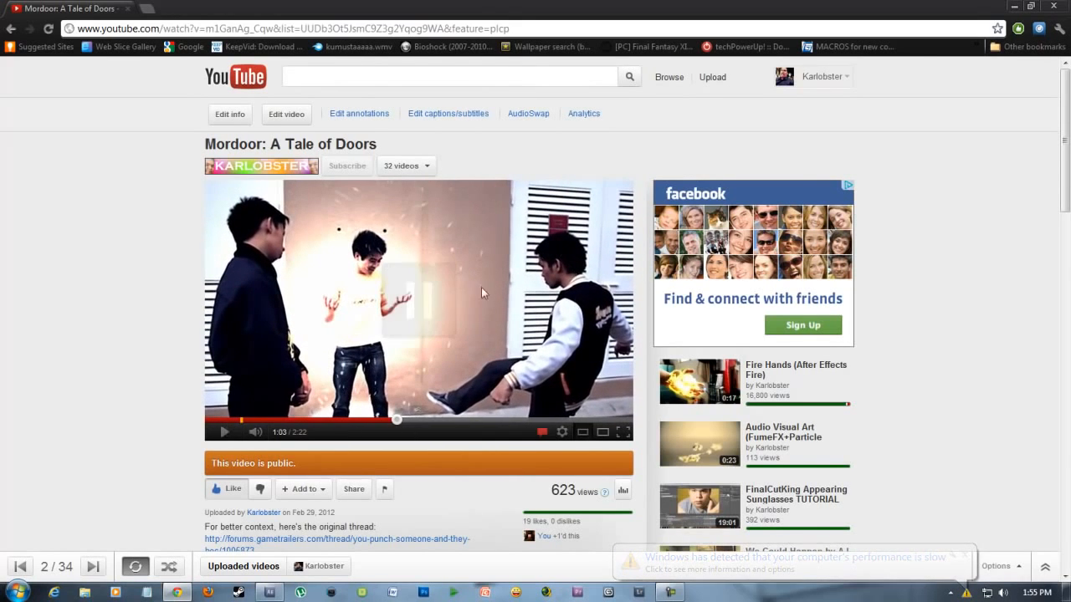
click(258, 294)
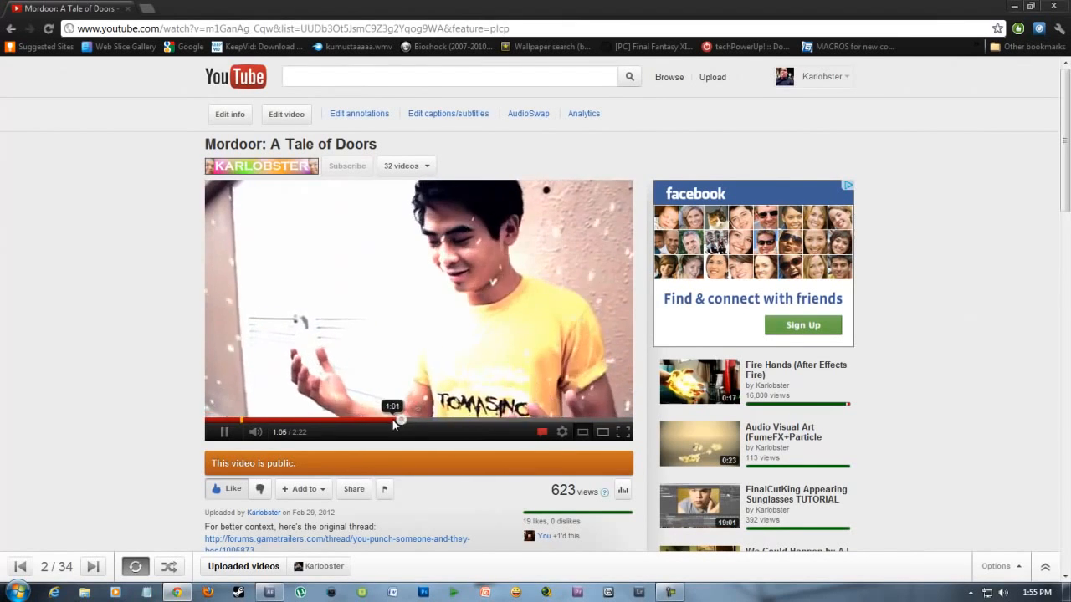
click(393, 419)
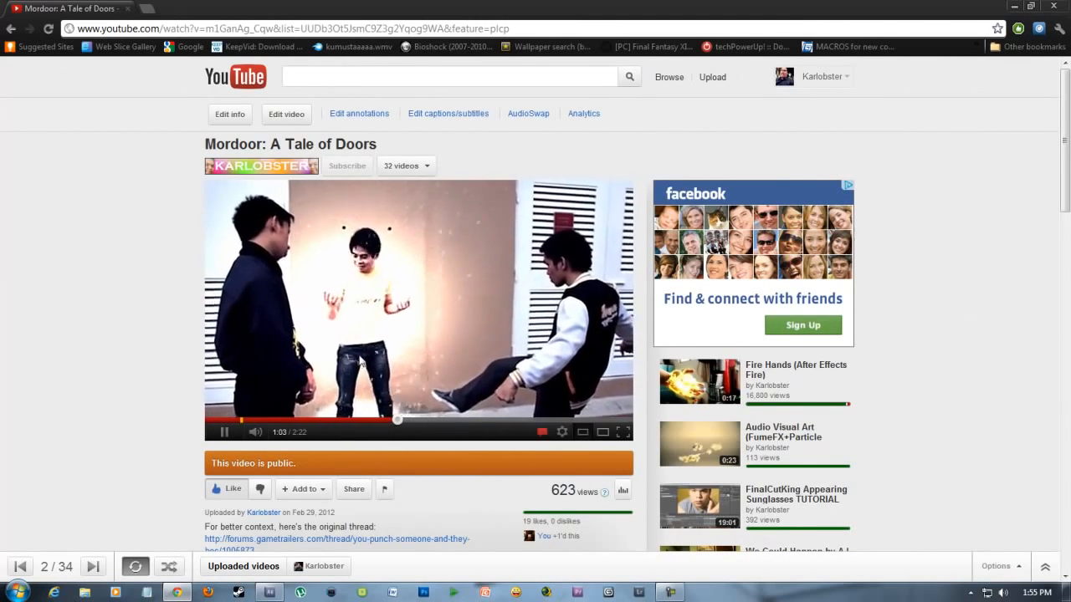
click(361, 360)
Step: Switch to After Effects and create a new composition from the MVI_3702.MOV footage
click(270, 592)
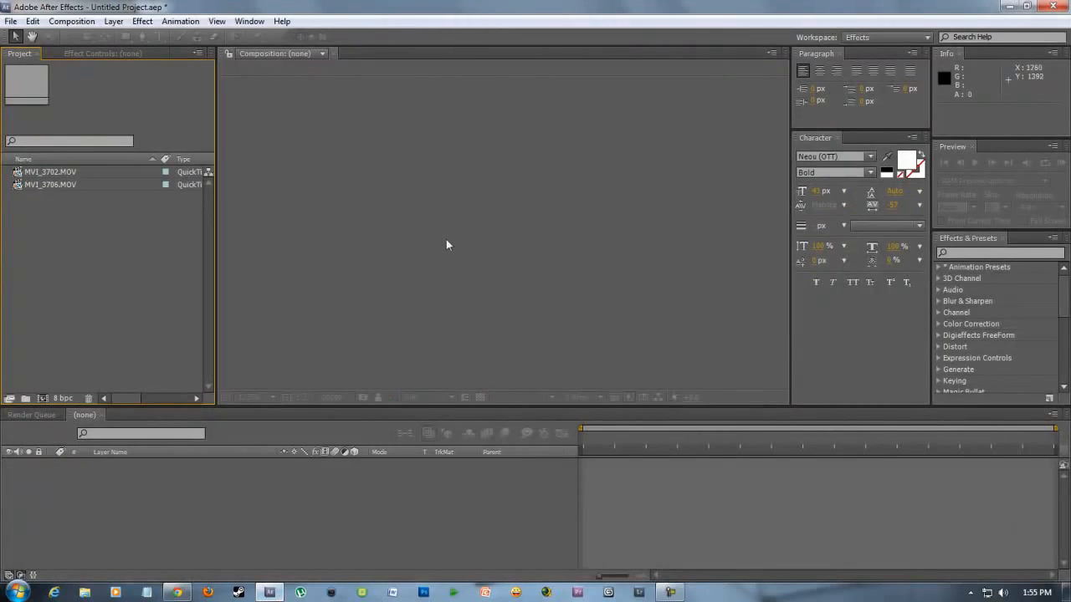
drag(84, 173, 43, 398)
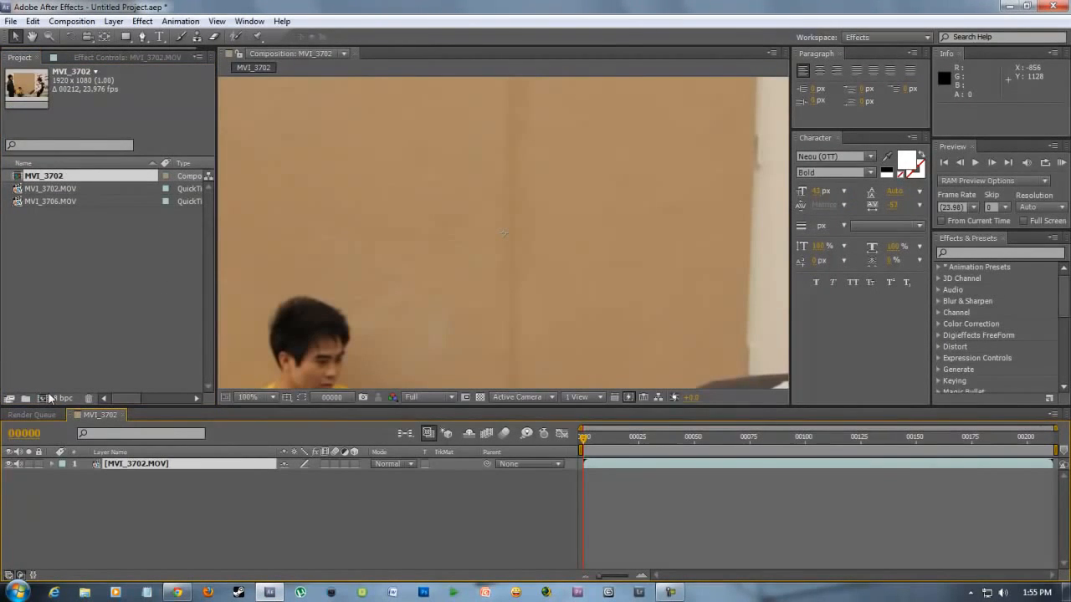
Step: Examine the first frame of MVI_3702 up close and as a whole, checking the spacing between the three actors
scroll(537, 224, up, 2)
drag(514, 276, 496, 311)
scroll(496, 311, down, 2)
scroll(497, 312, up, 2)
drag(565, 236, 522, 244)
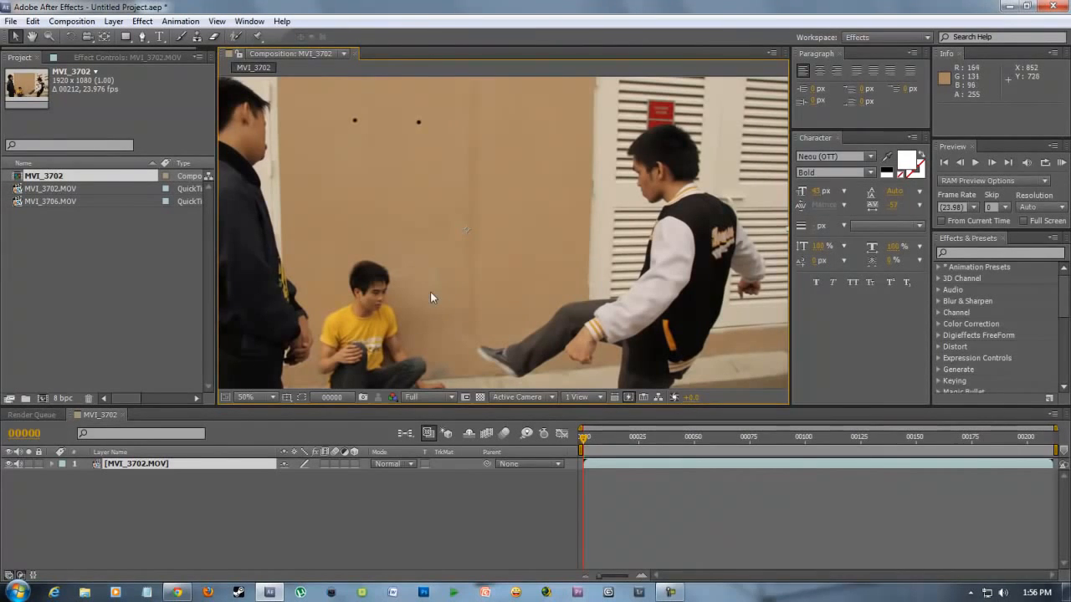
scroll(430, 291, down, 2)
drag(435, 251, 437, 288)
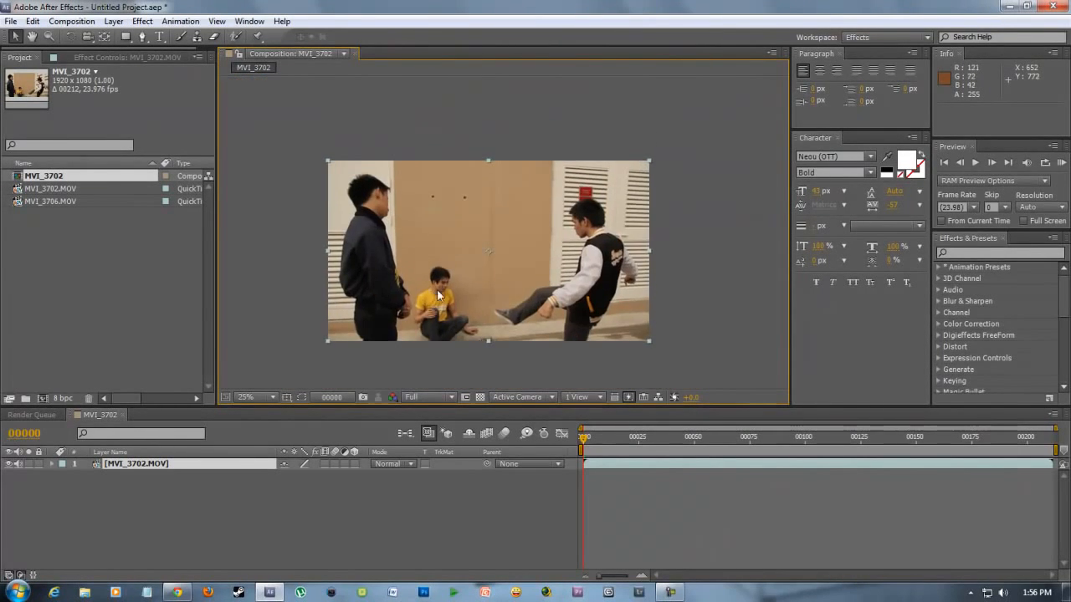
scroll(436, 288, up, 2)
scroll(474, 240, down, 2)
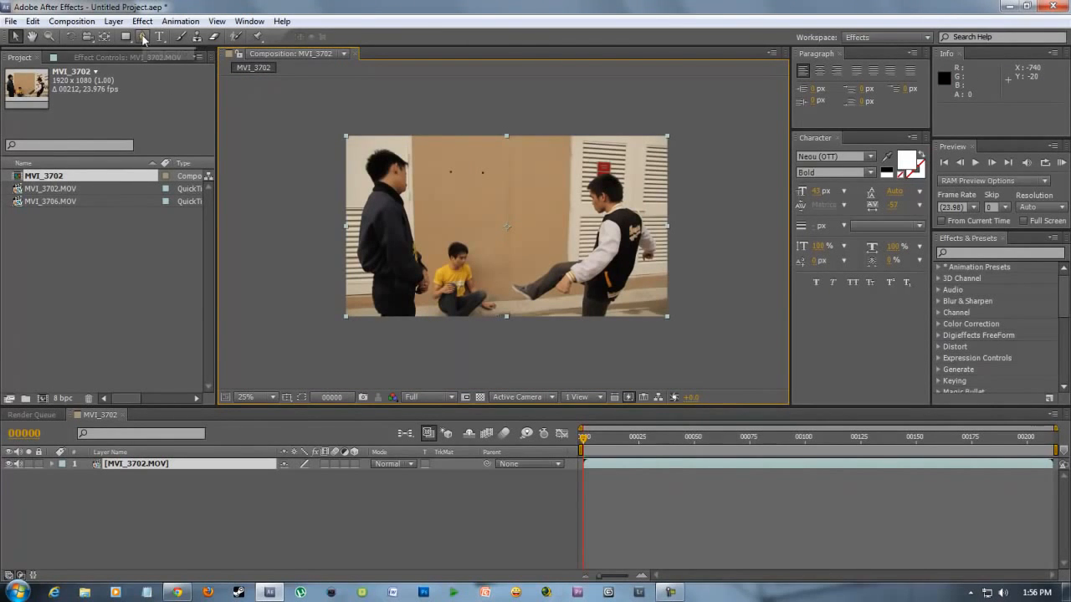
scroll(572, 291, up, 2)
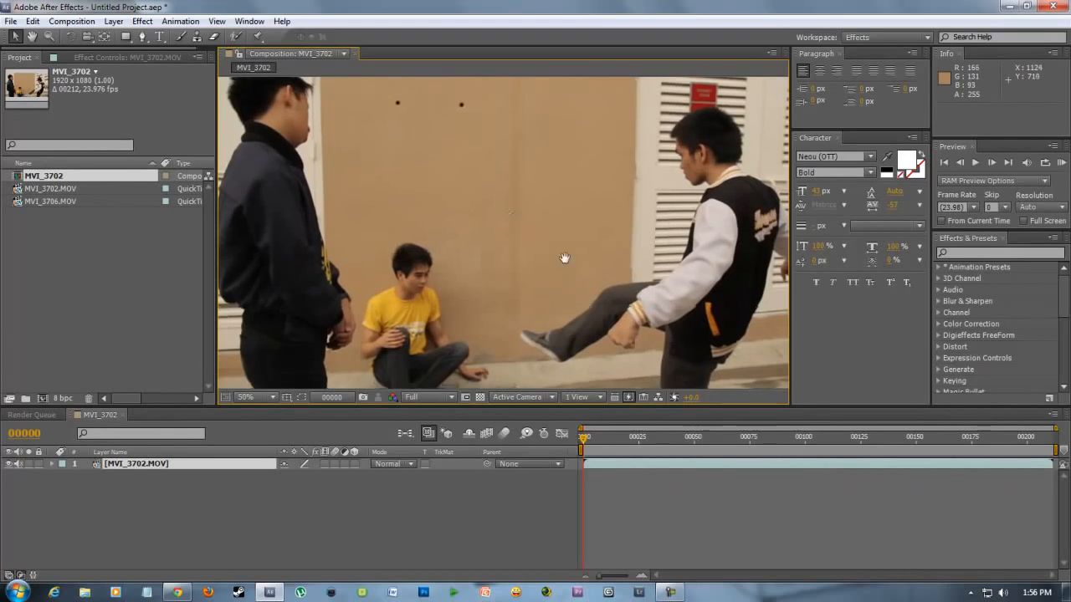
drag(583, 208, 556, 266)
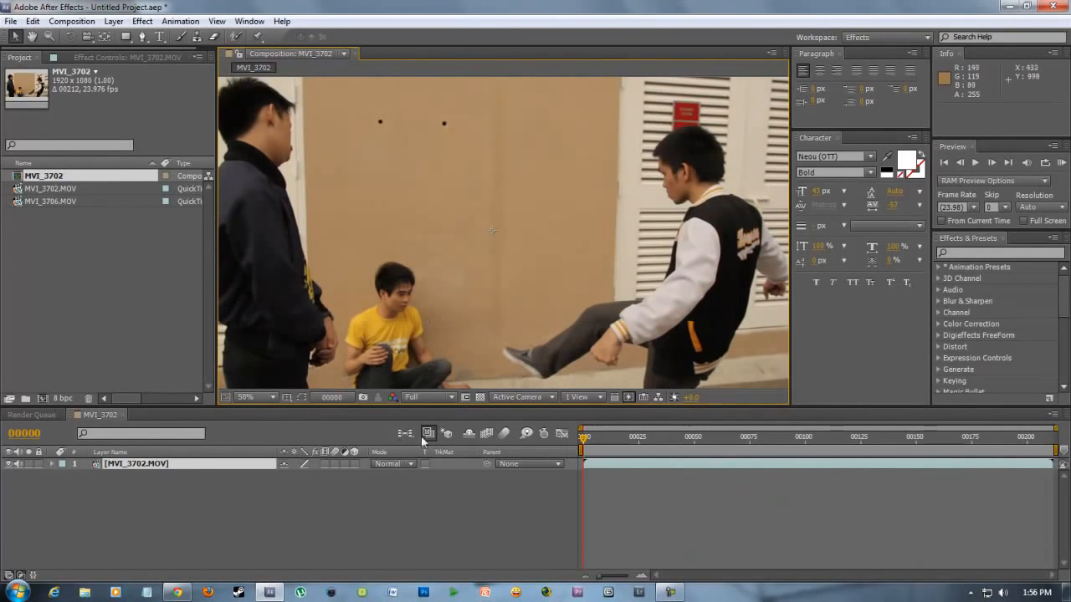
Step: Activate the Pen tool and duplicate the MVI_3702.MOV layer
click(141, 36)
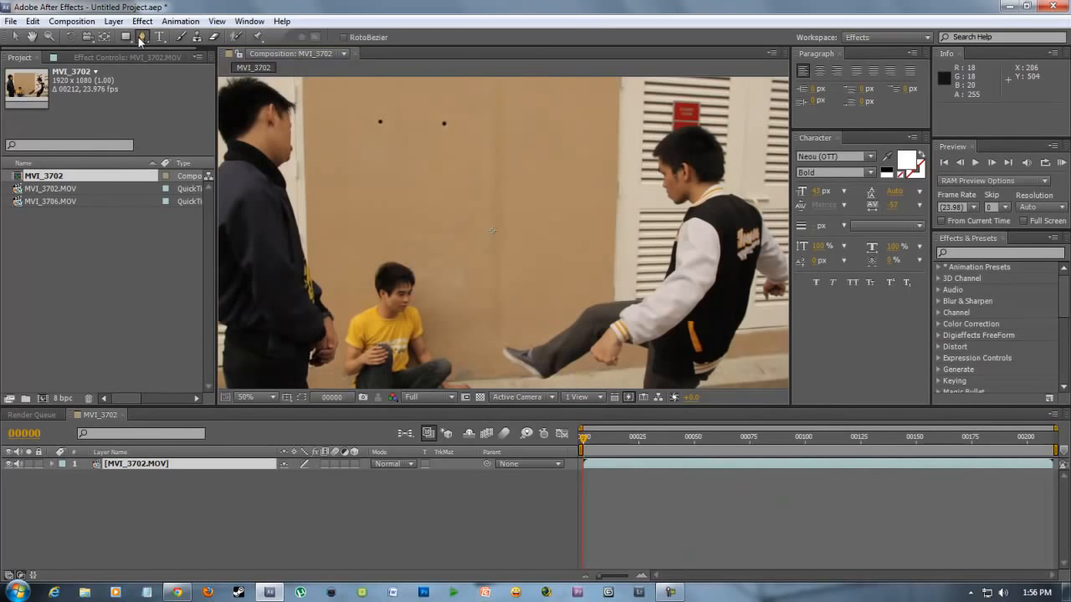
click(166, 466)
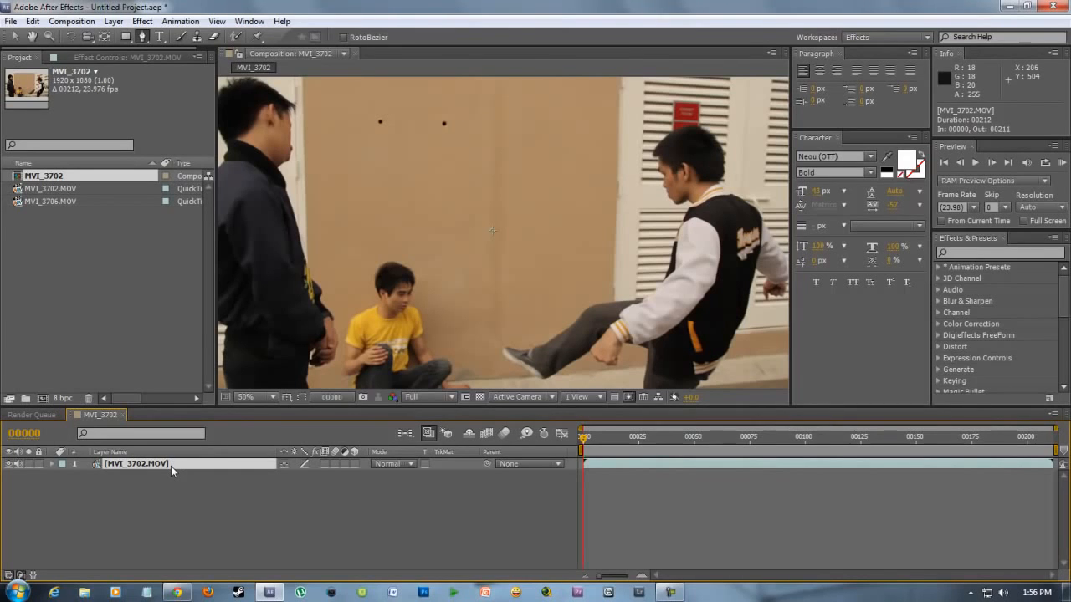
key(ctrl+d)
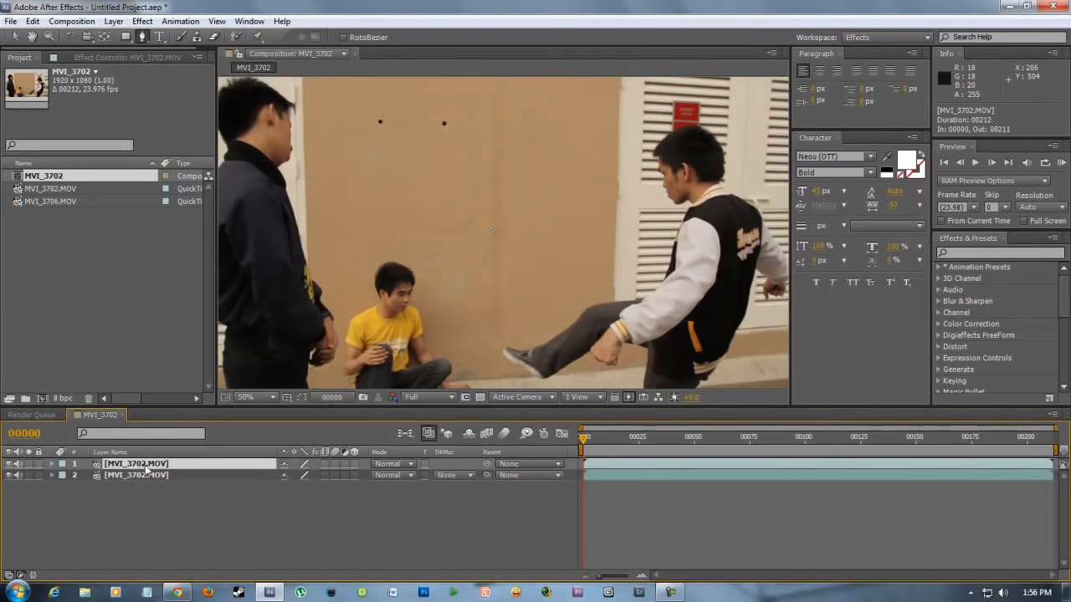
Step: Draw a closed six-point mask on the upper MVI_3702.MOV layer around the kicking man, extending past the frame edges
key(comma)
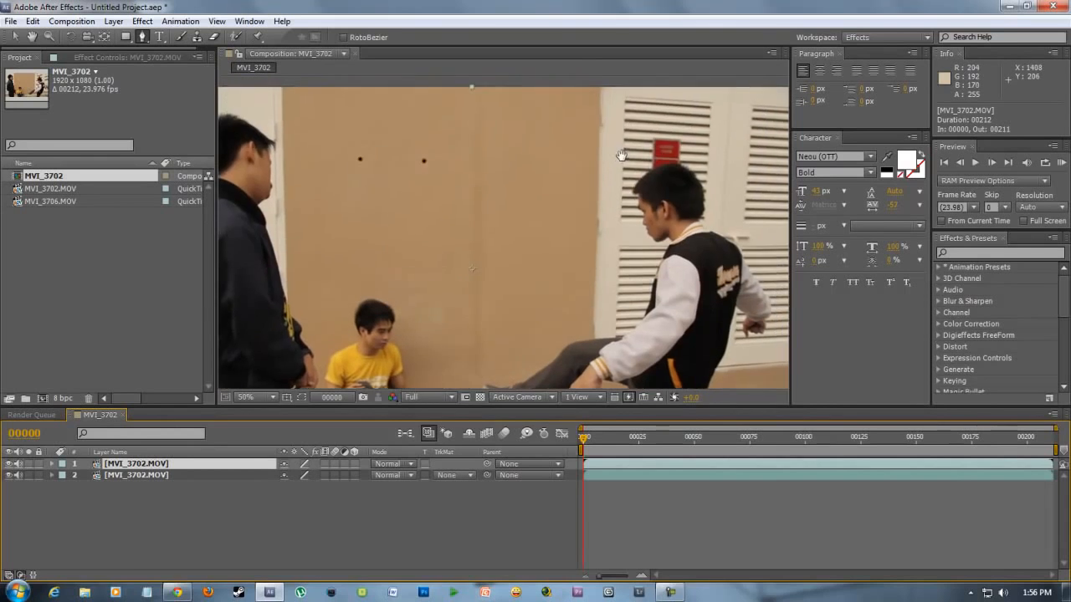
click(543, 146)
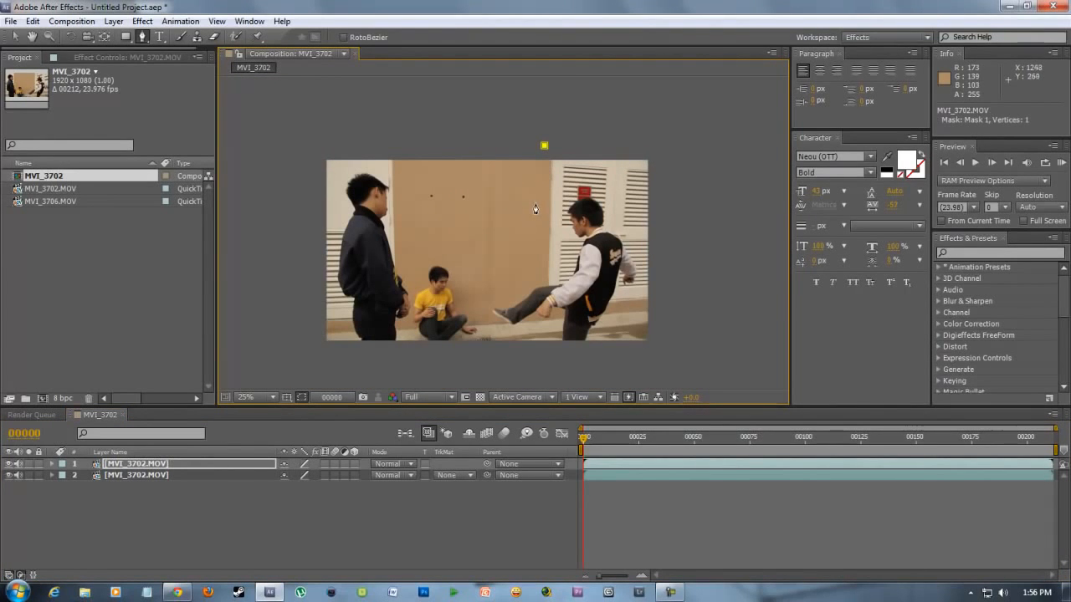
click(542, 268)
click(487, 303)
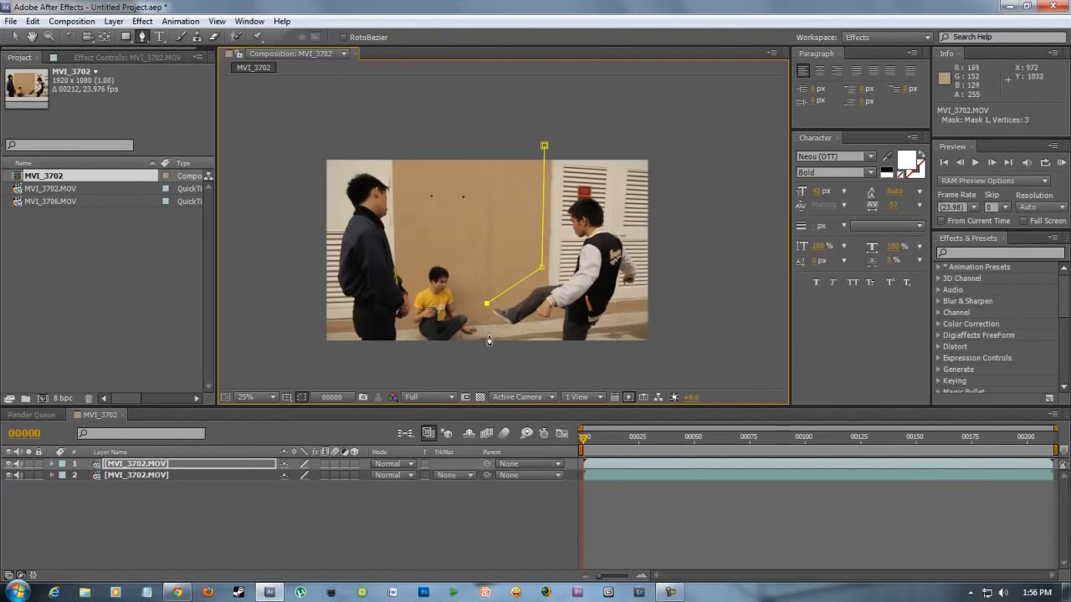
click(487, 353)
click(676, 361)
click(687, 124)
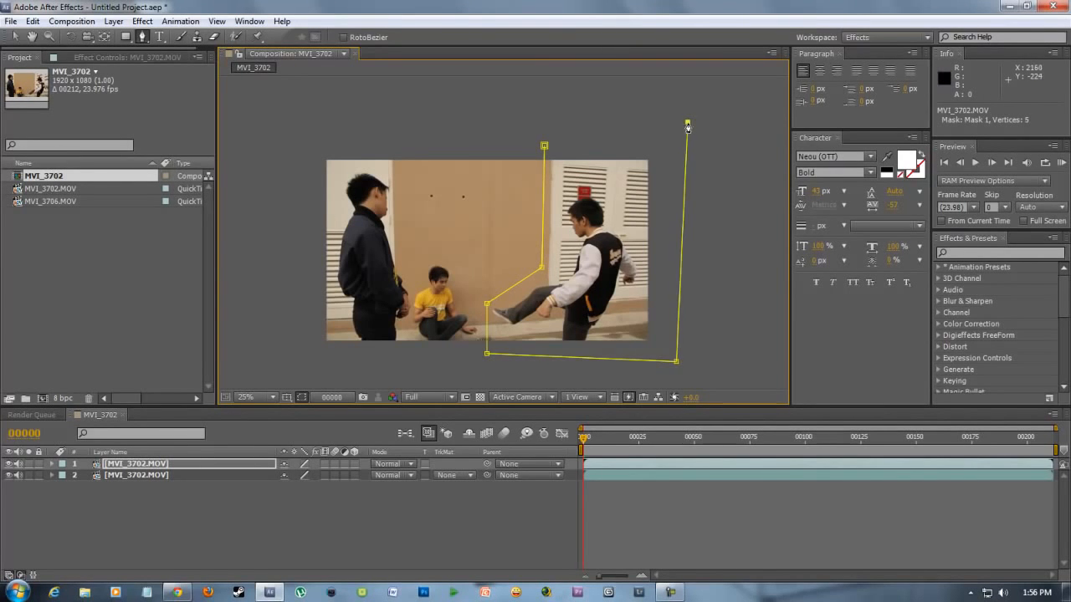
click(544, 146)
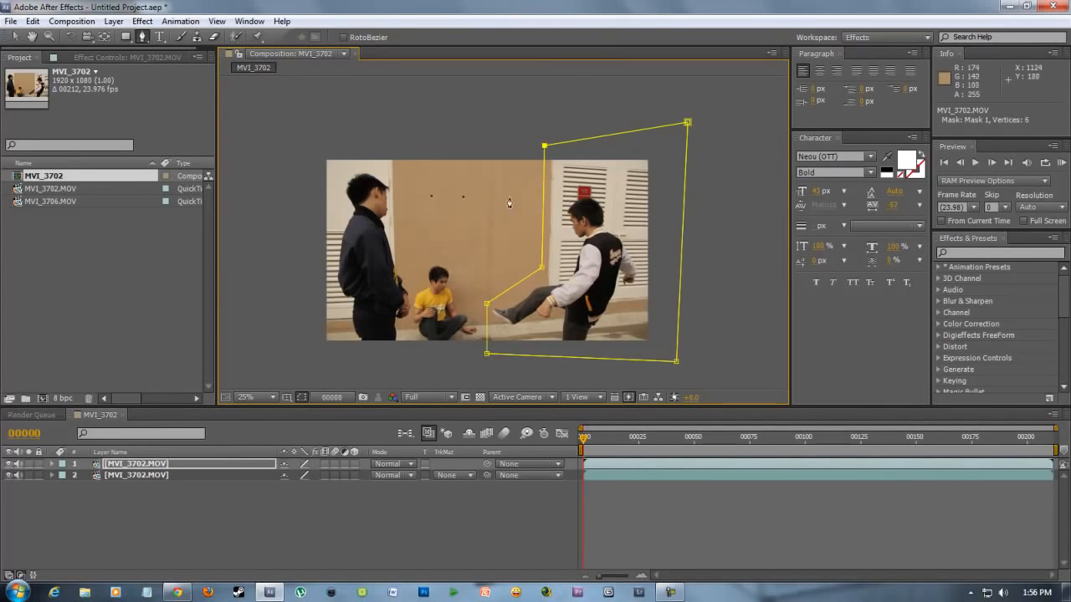
Step: Apply Freeze Frame to the masked upper layer at frame 0 and scrub the first frames
right_click(161, 465)
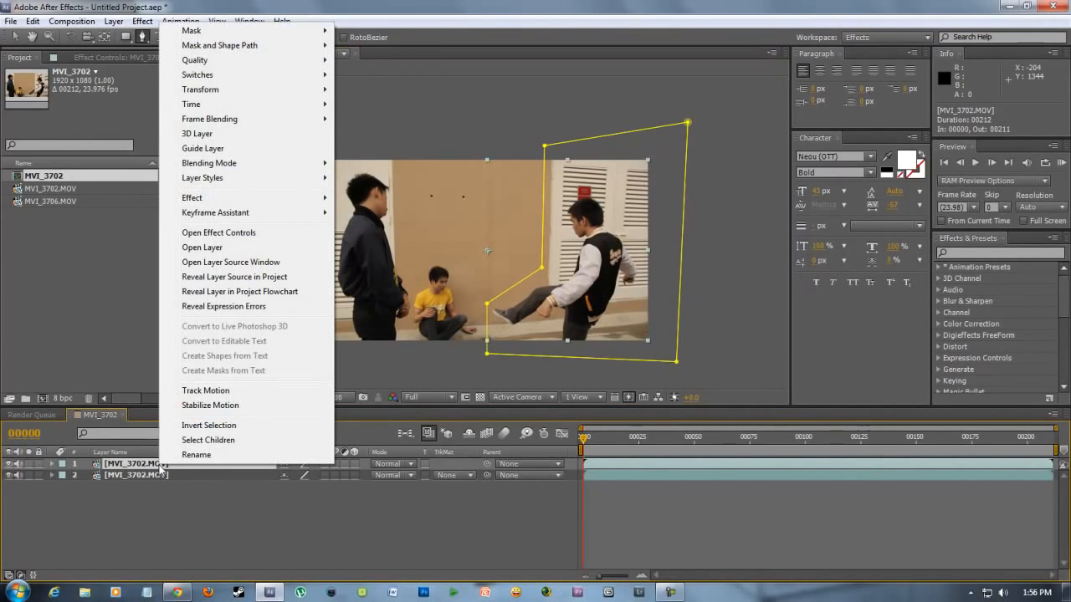
mouse_move(218, 110)
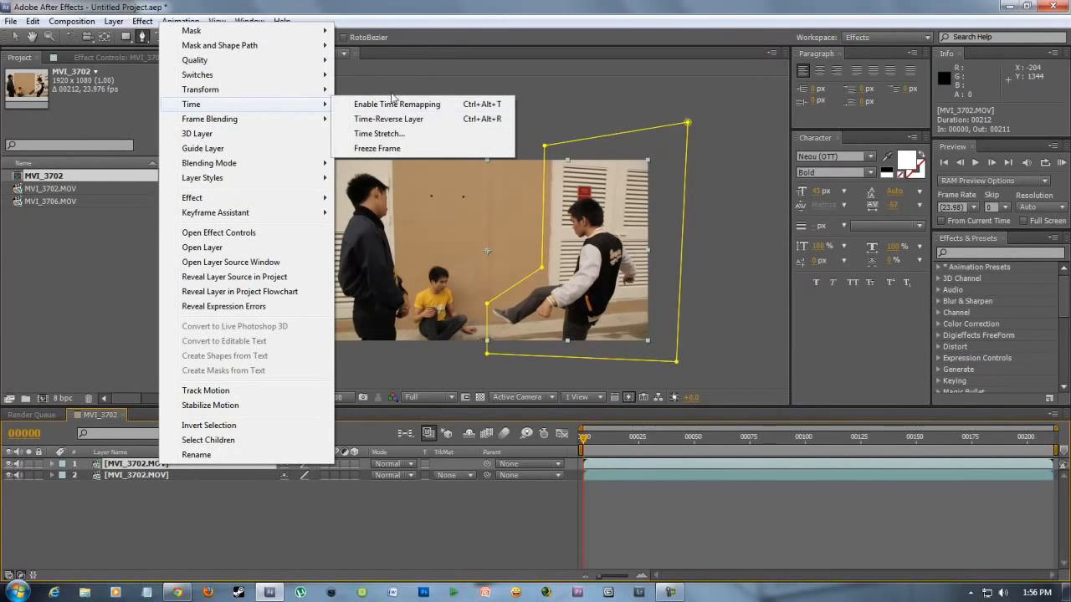
click(380, 149)
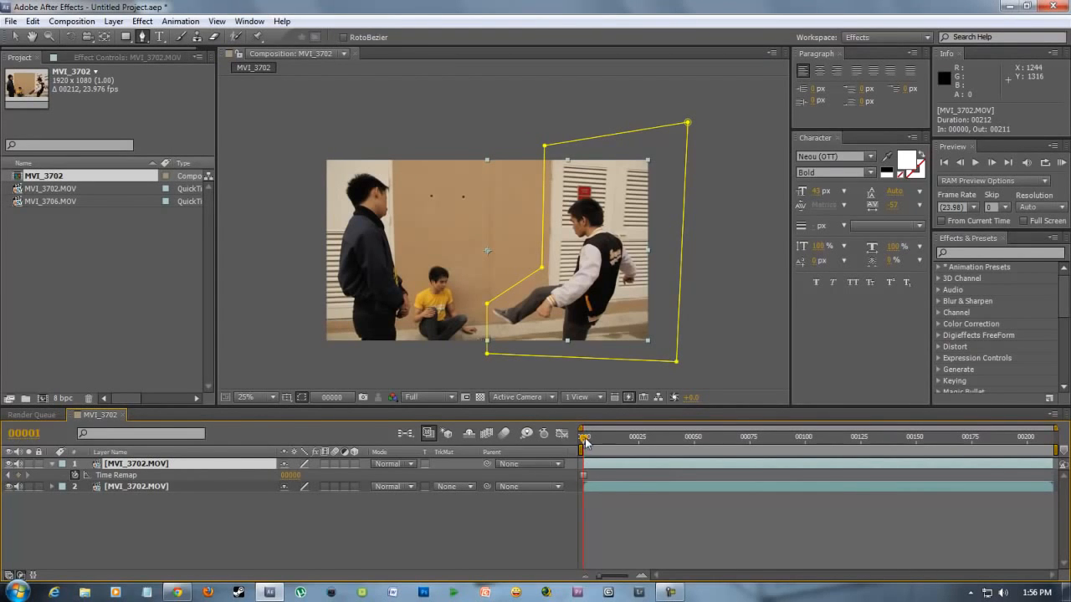
drag(585, 438, 575, 483)
Step: Create a second composition from the MVI_3706.MOV footage
click(53, 202)
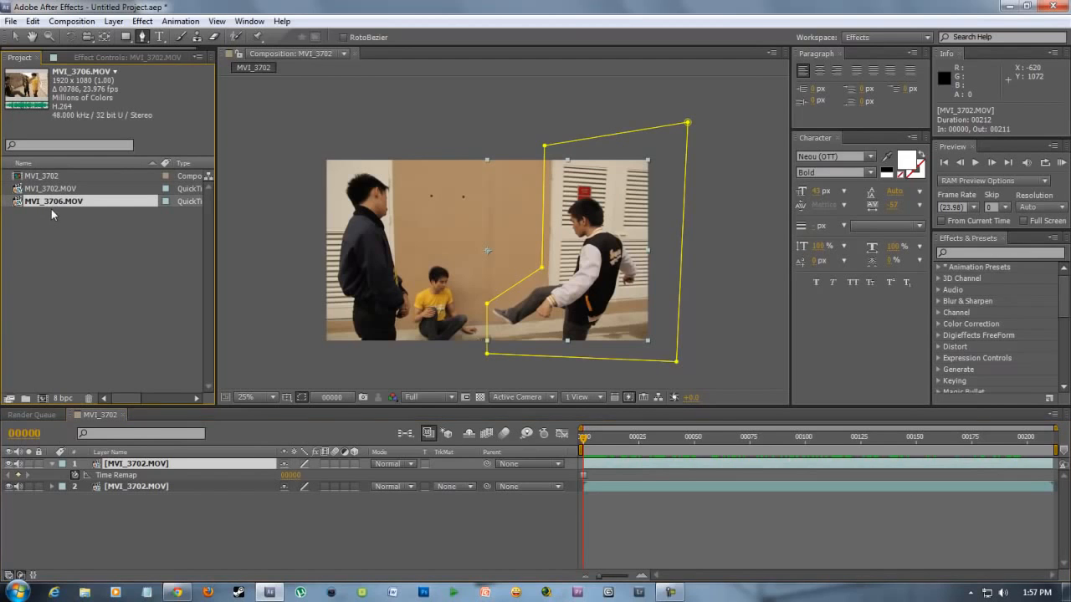
drag(54, 202, 42, 397)
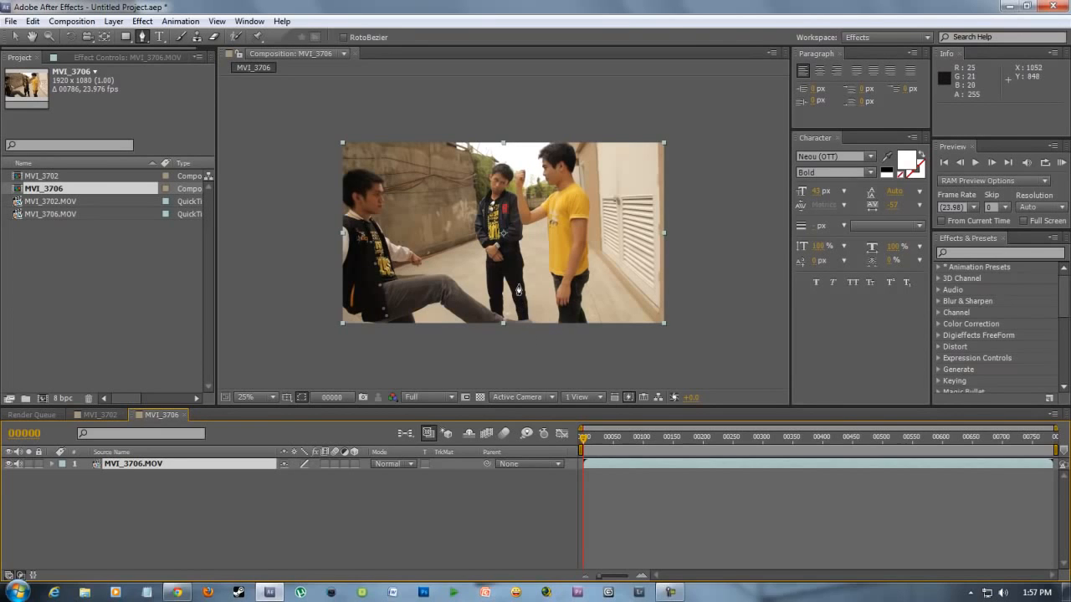
Step: Examine how the actors overlap in the MVI_3706 footage, scrubbing to about frame 114 and back to the first frame
drag(519, 284, 542, 288)
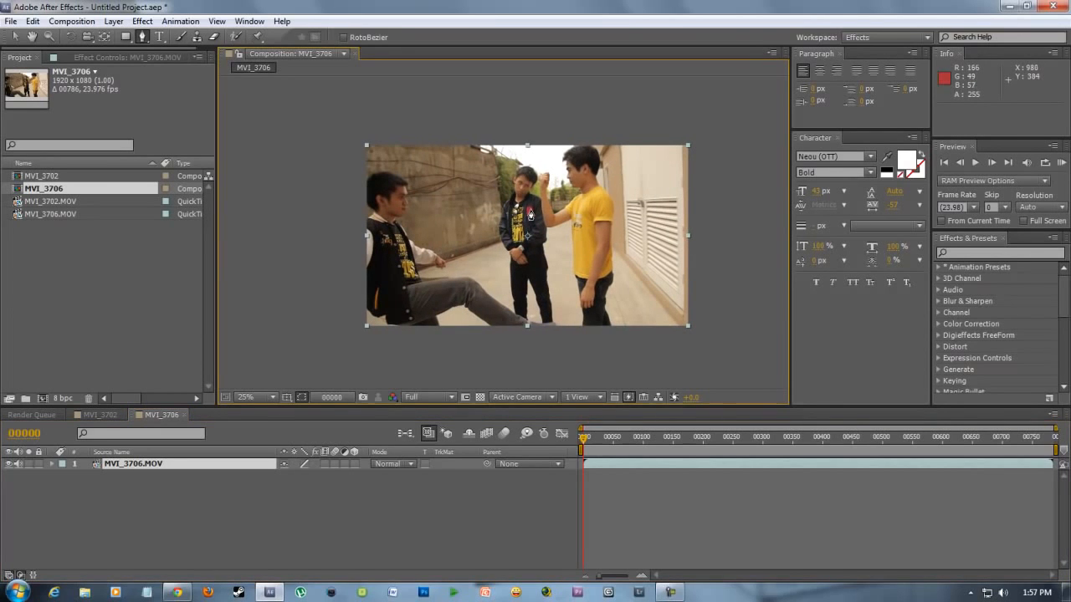
scroll(522, 290, up, 2)
drag(483, 287, 506, 307)
drag(671, 300, 605, 281)
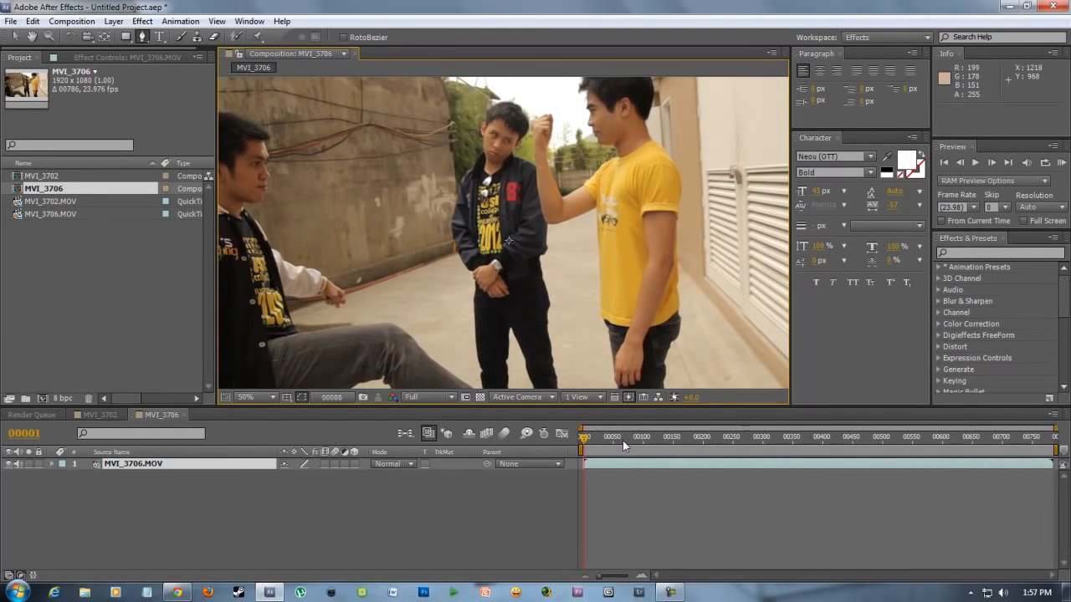
drag(623, 445, 650, 444)
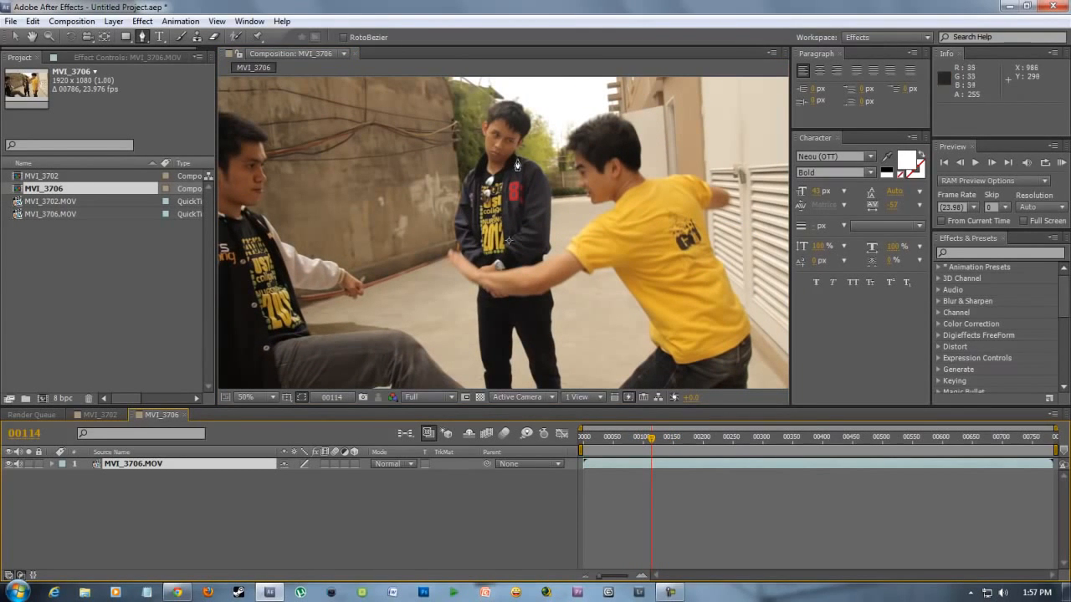
drag(651, 442, 580, 444)
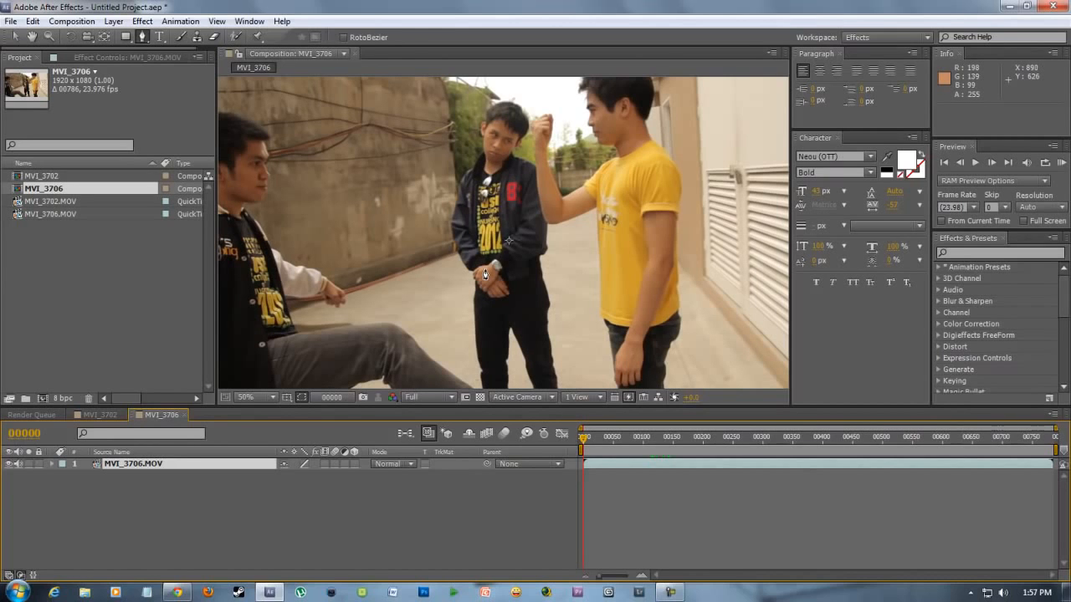
drag(516, 249, 534, 184)
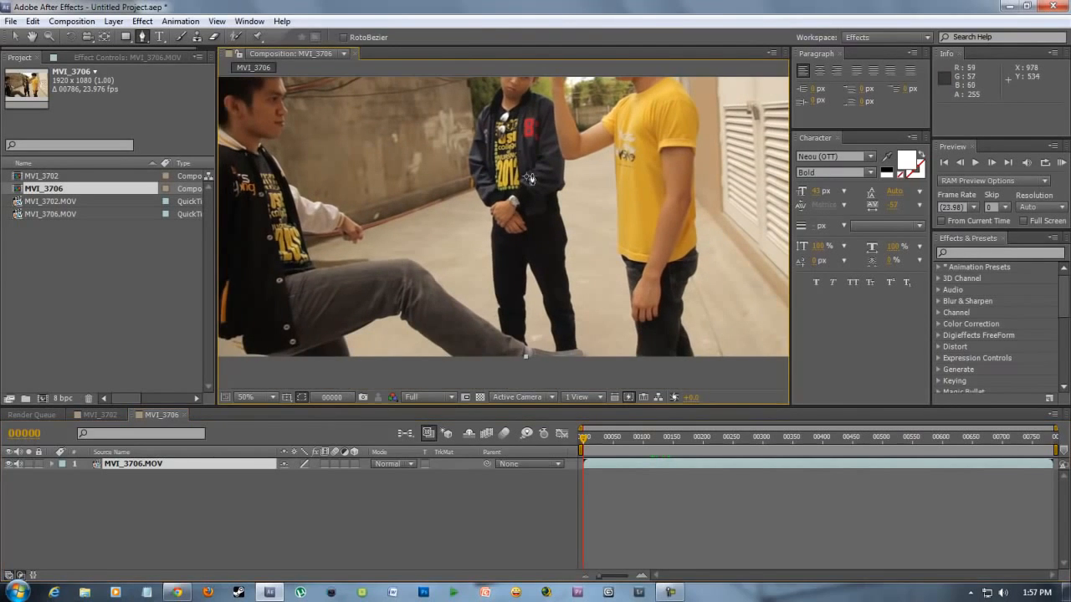
drag(586, 217, 570, 236)
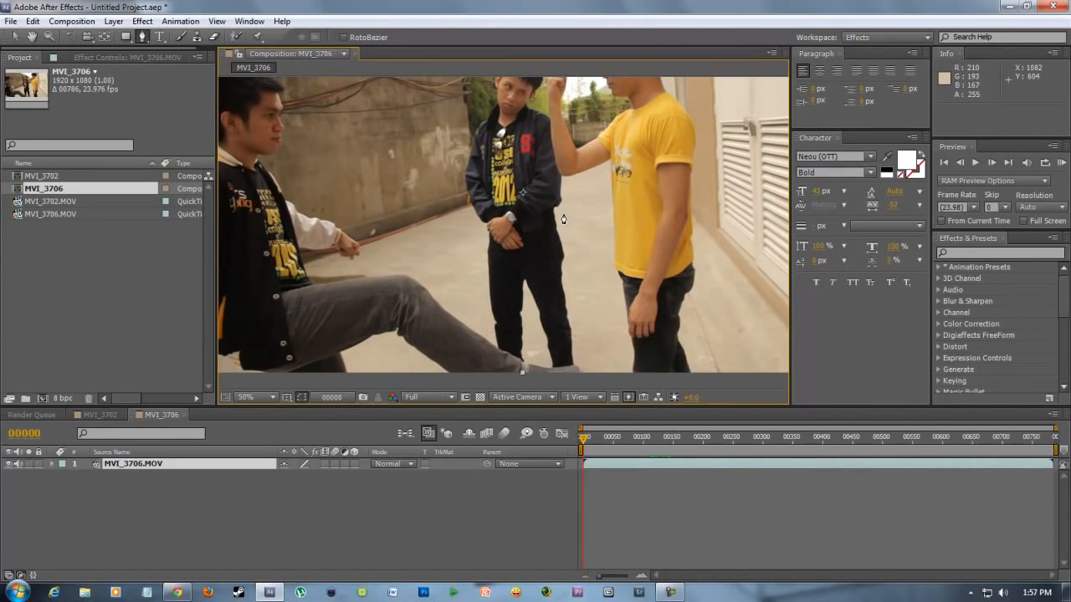
drag(563, 220, 575, 270)
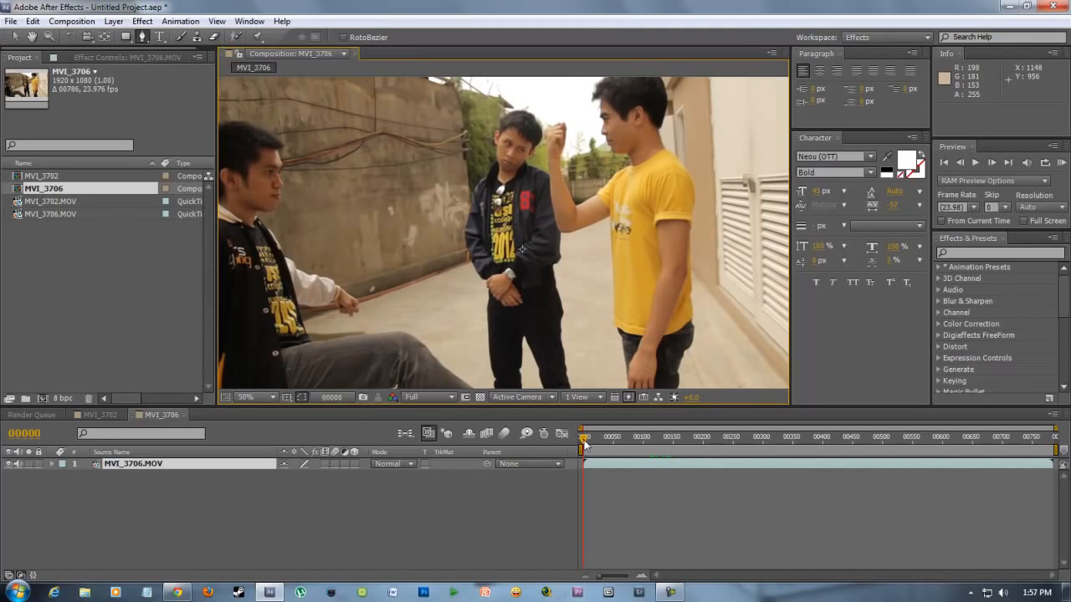
click(527, 447)
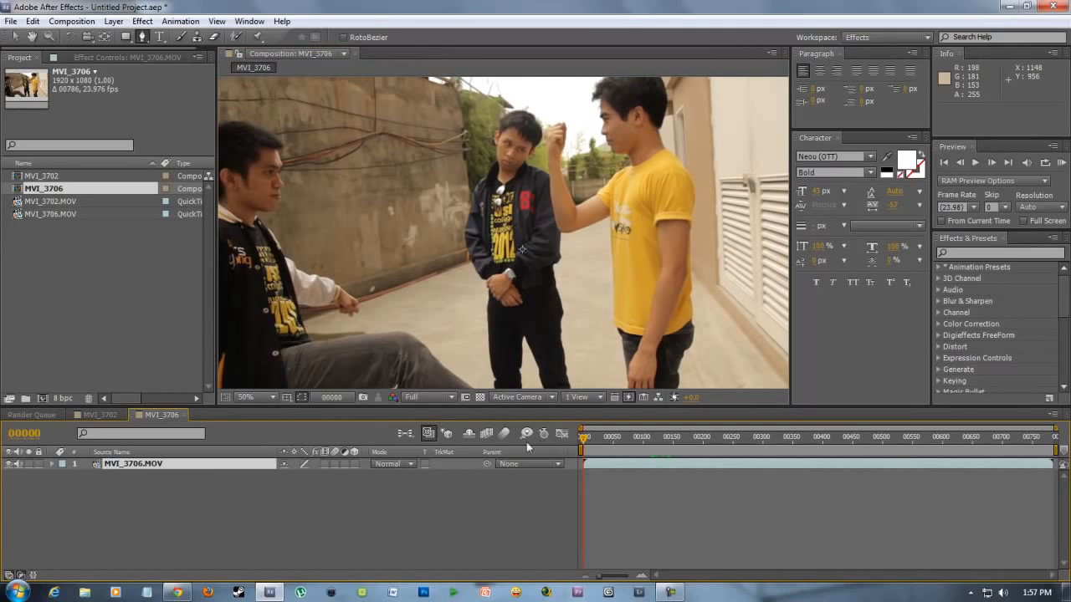
Step: Duplicate the MVI_3706.MOV layer in the composition
click(123, 467)
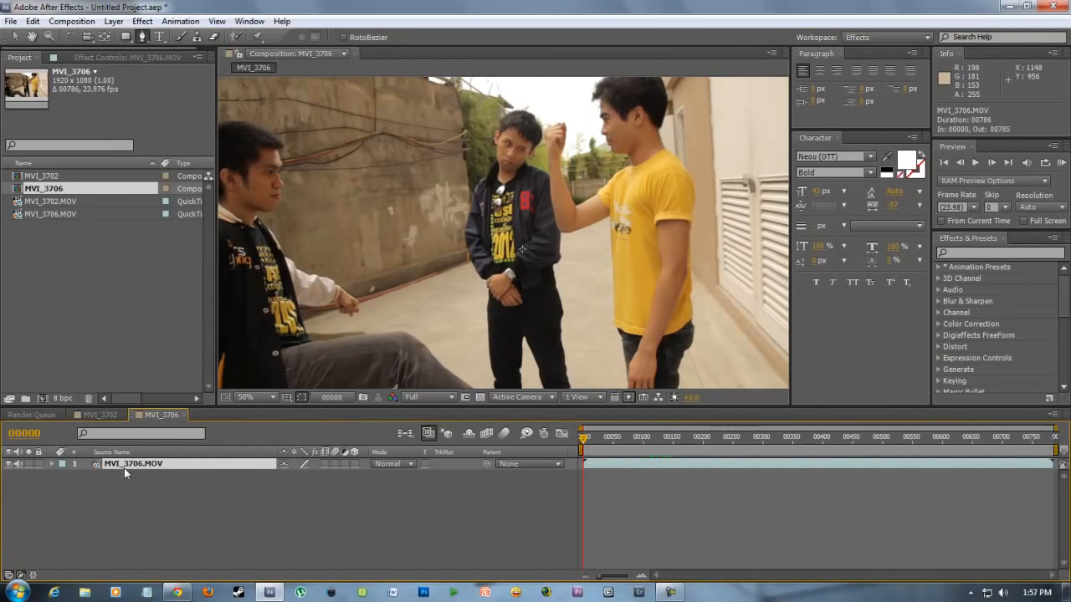
key(ctrl+d)
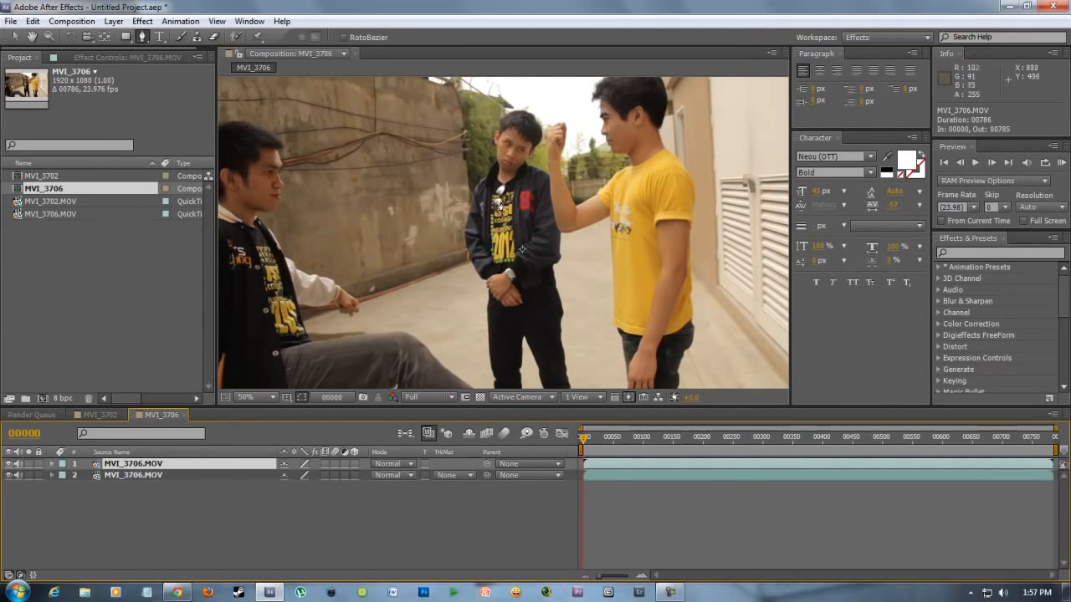
drag(508, 219, 490, 245)
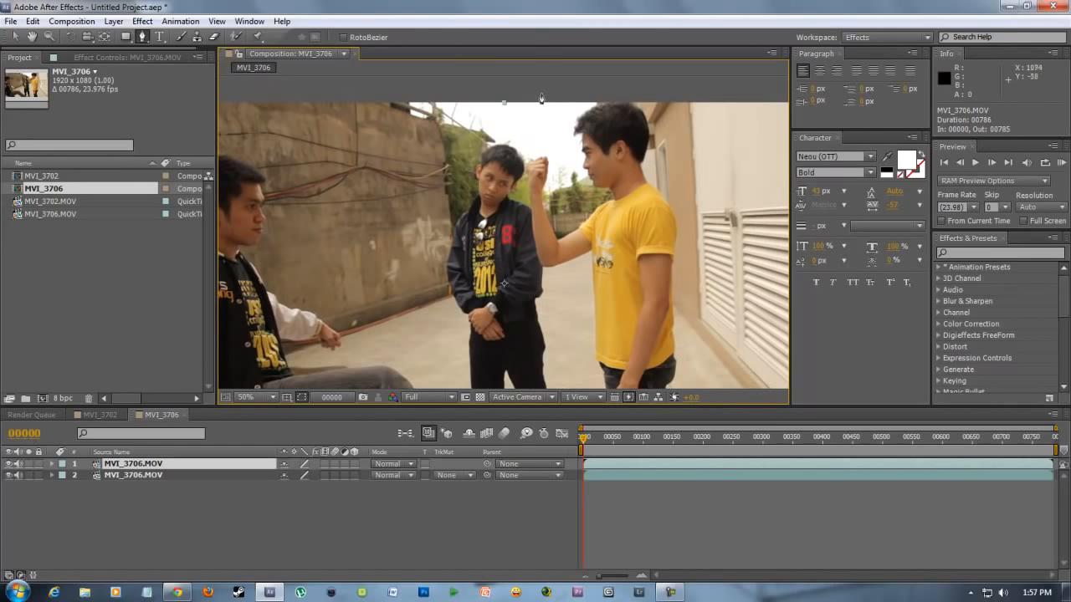
click(519, 89)
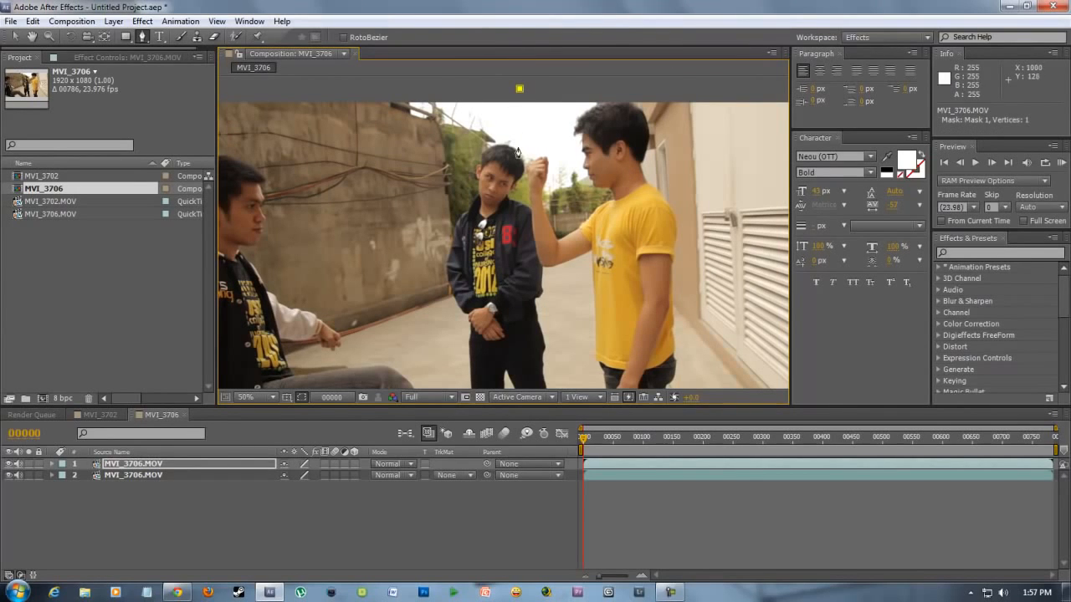
click(521, 199)
key(ctrl+z)
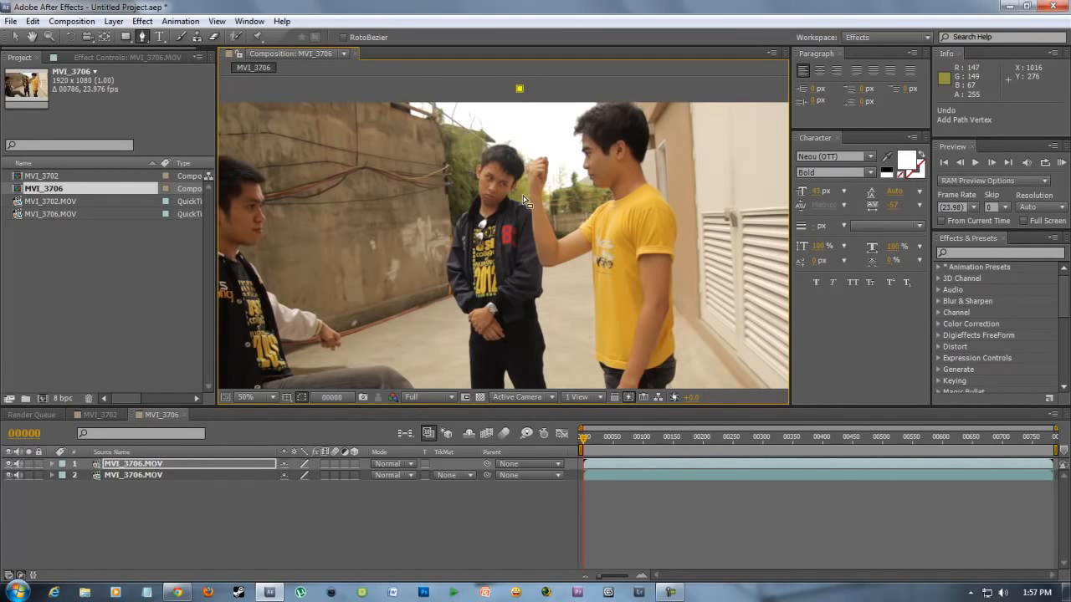
key(ctrl+z)
Step: Set the work area to start at frame 710, trim the composition to it, and return to the first frame
drag(586, 439, 1008, 460)
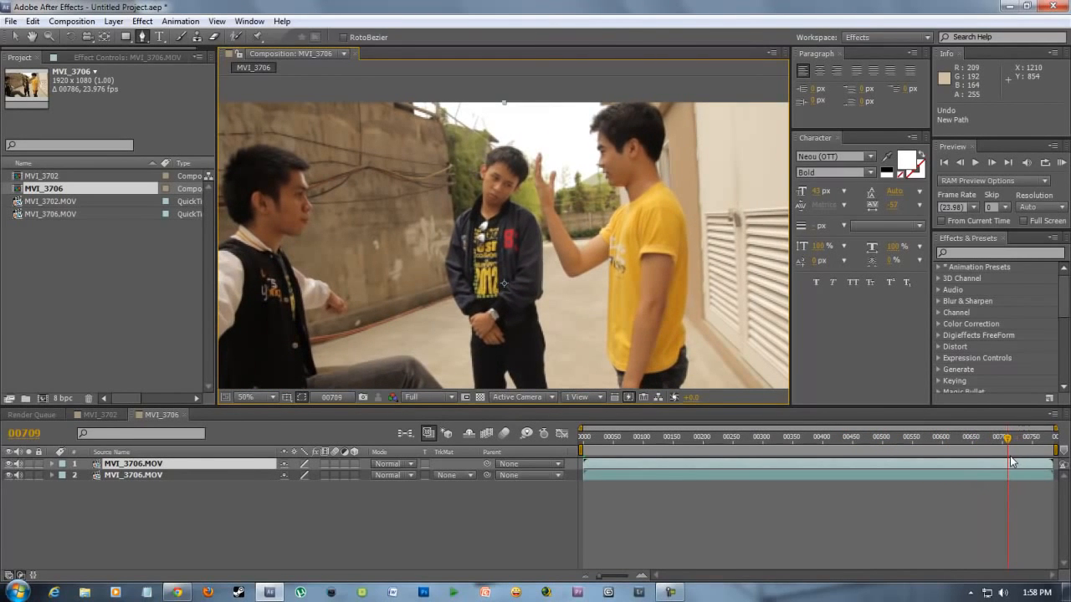
drag(585, 452, 1007, 450)
right_click(1010, 450)
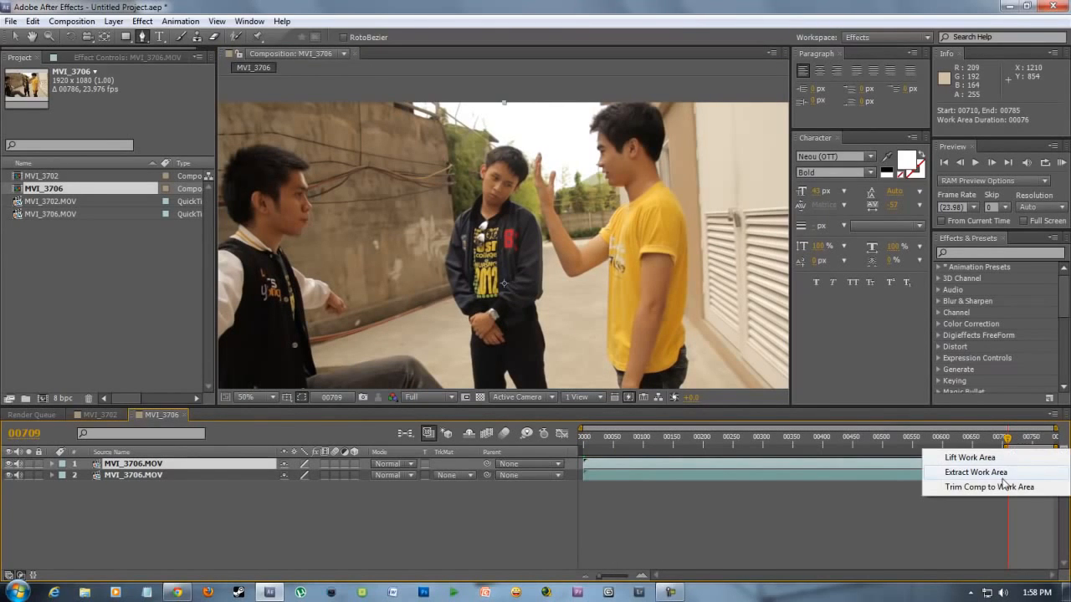
click(1000, 488)
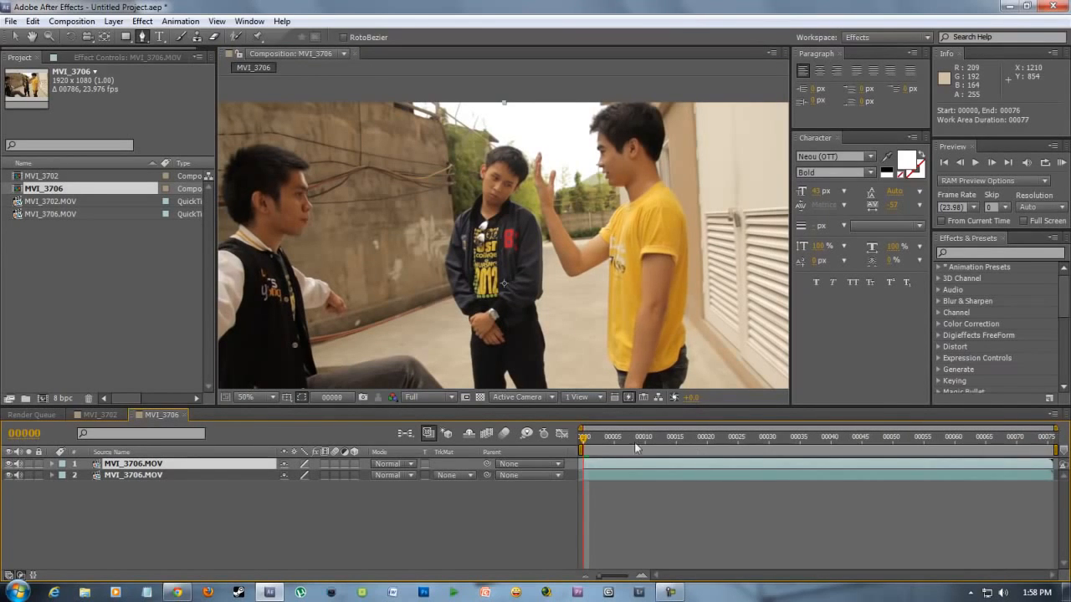
drag(588, 438, 583, 464)
mouse_move(585, 440)
mouse_down()
mouse_move(764, 443)
mouse_move(782, 455)
mouse_move(576, 455)
mouse_up()
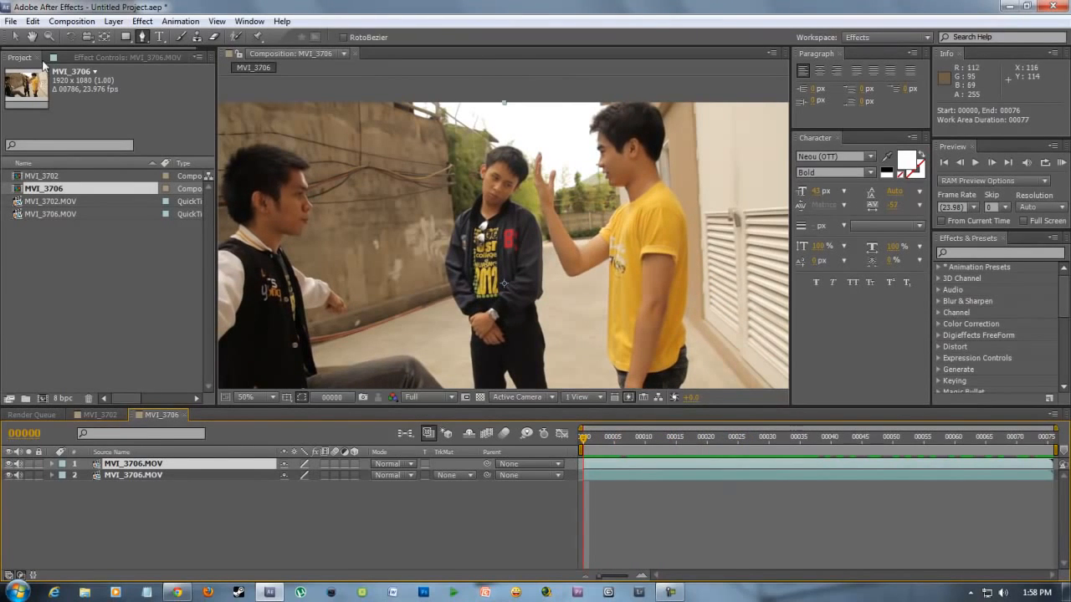
Step: Draw a closed six-point mask on the upper MVI_3706.MOV layer around the kicking and middle men, extending past the frame edges
click(529, 95)
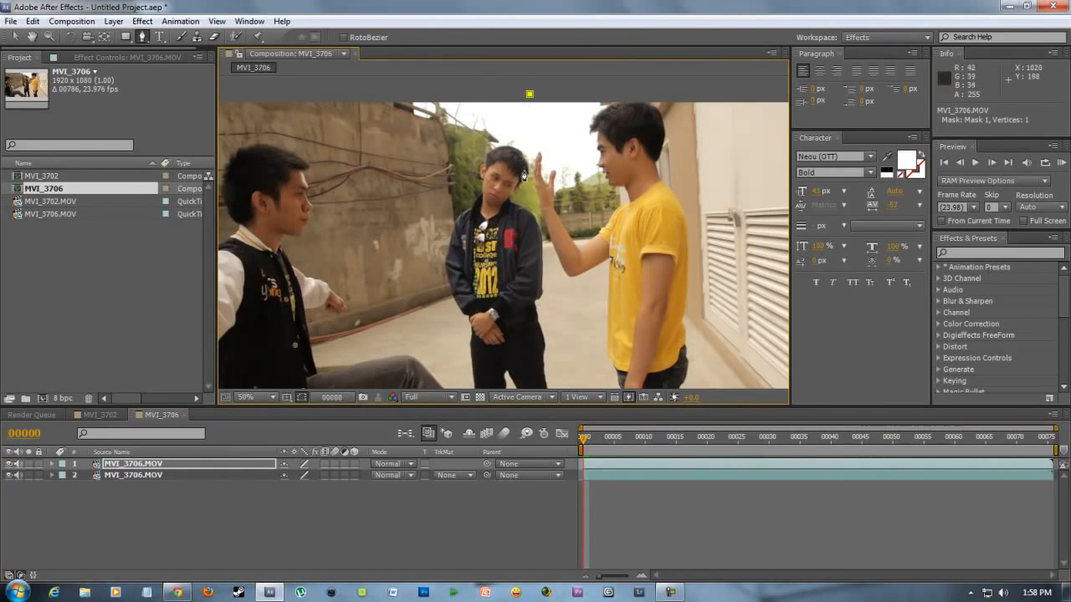
click(533, 207)
click(550, 294)
scroll(554, 297, down, 4)
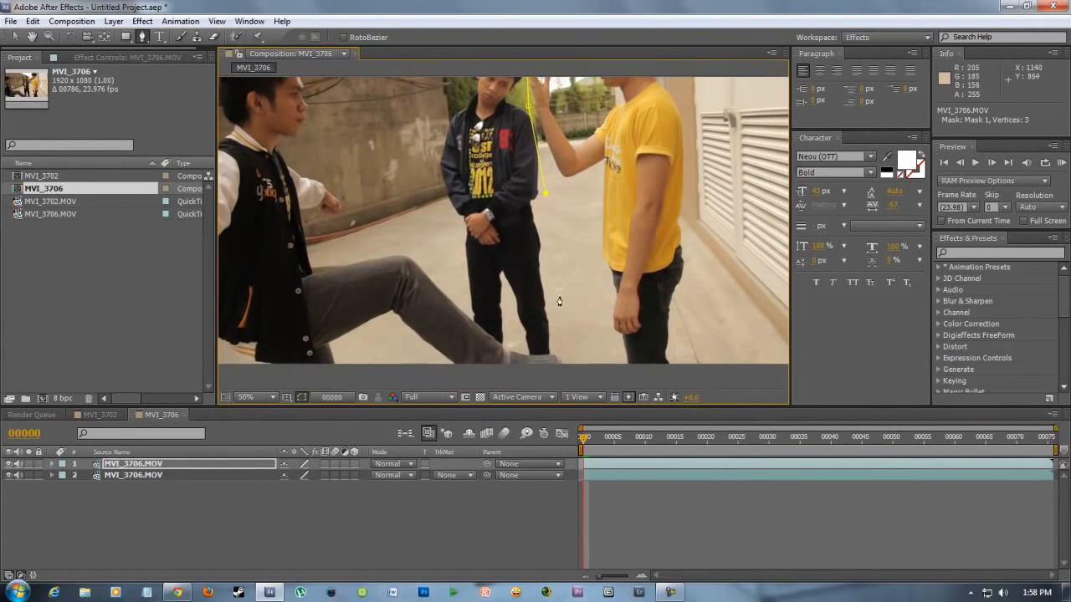
click(566, 377)
drag(609, 310, 730, 271)
click(271, 351)
scroll(250, 233, up, 6)
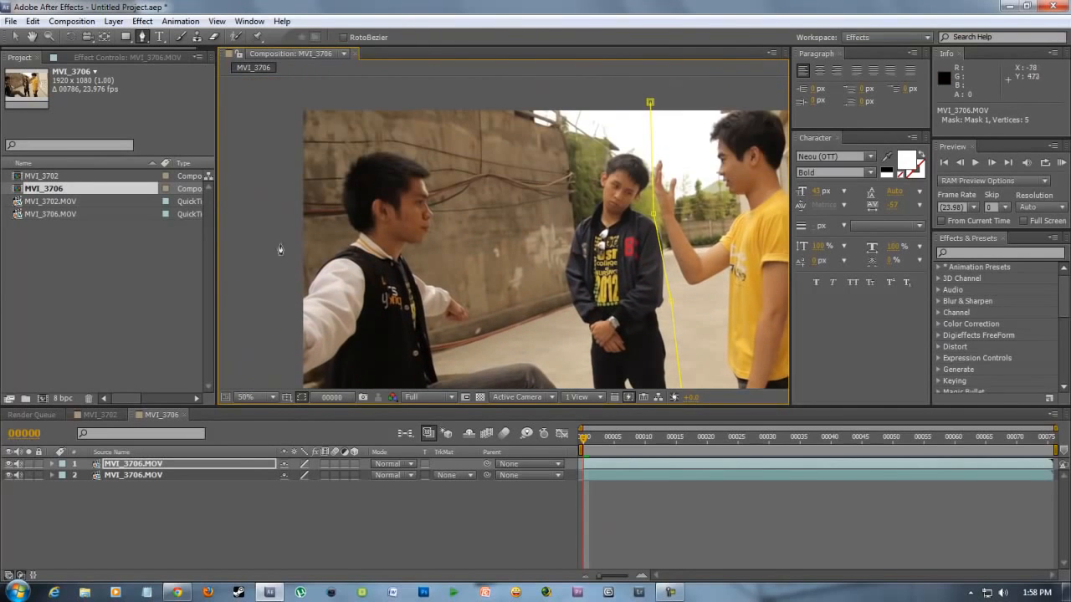
click(264, 100)
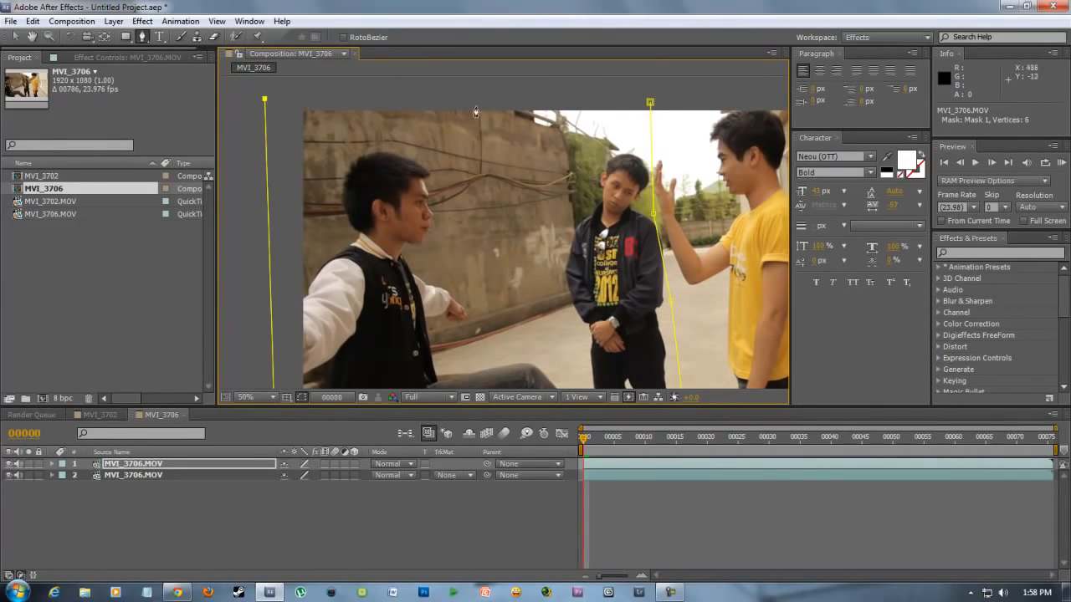
click(649, 104)
drag(602, 190, 548, 147)
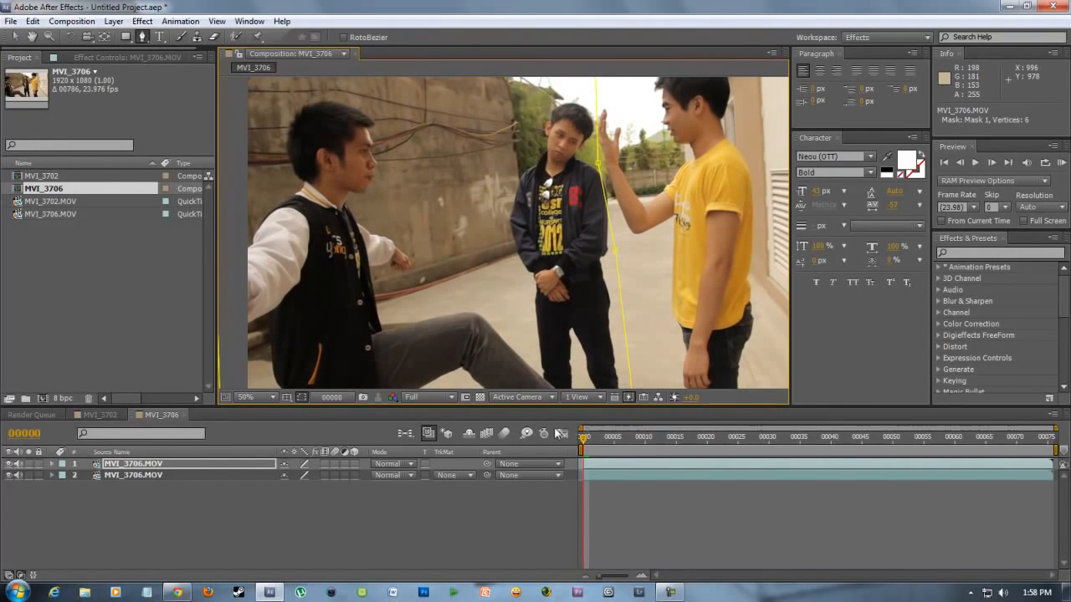
Step: Apply Freeze Frame to the masked upper MVI_3706.MOV layer at frame 0
right_click(124, 466)
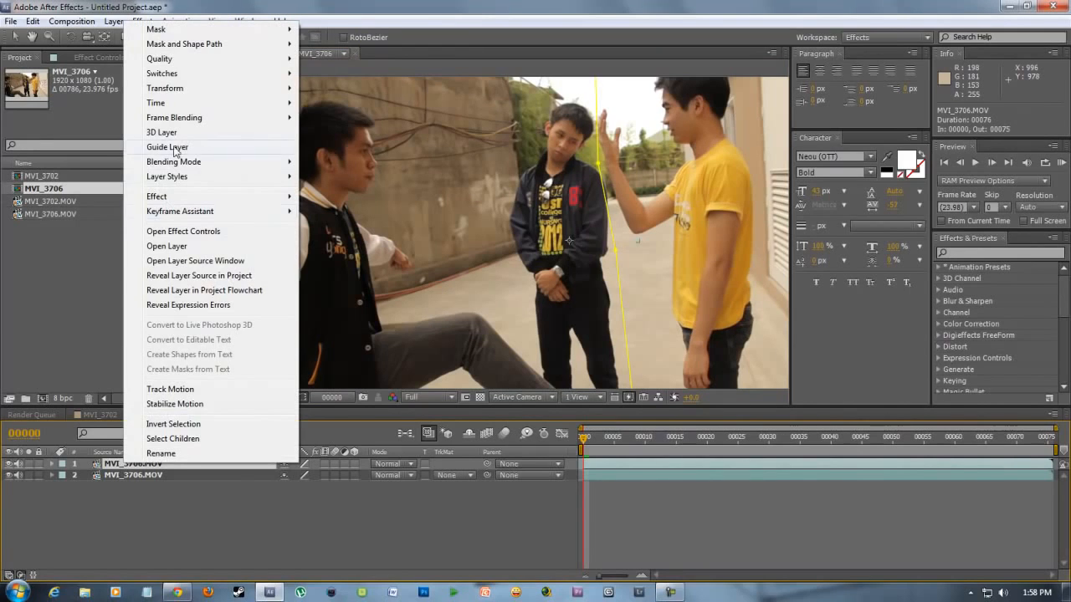
mouse_move(175, 107)
click(388, 145)
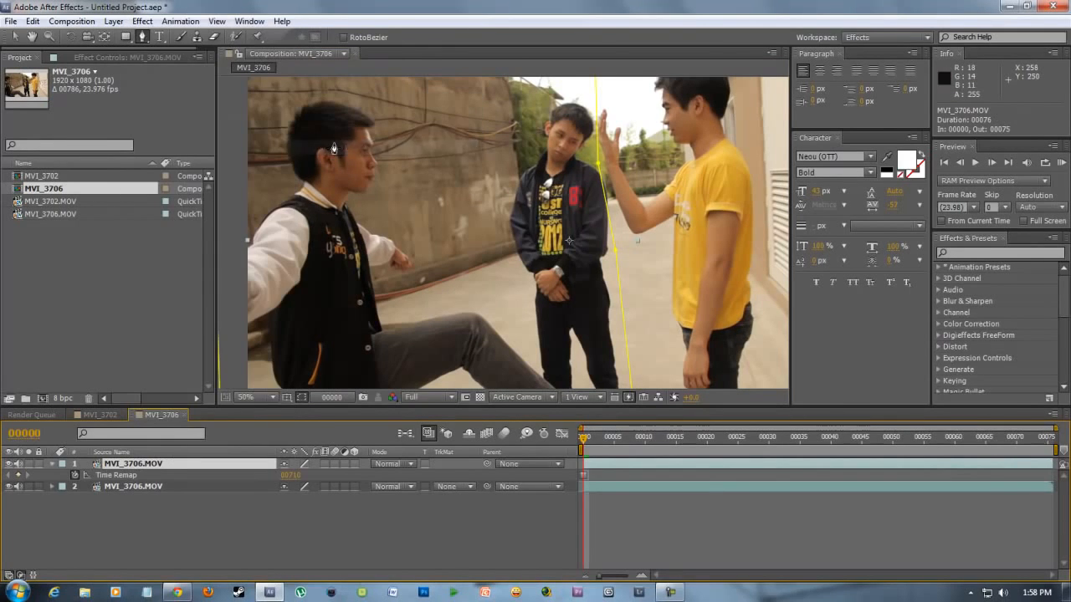
Step: Compare the composite at frame 32 with the masked upper layer hidden and shown
drag(583, 441, 782, 475)
click(9, 464)
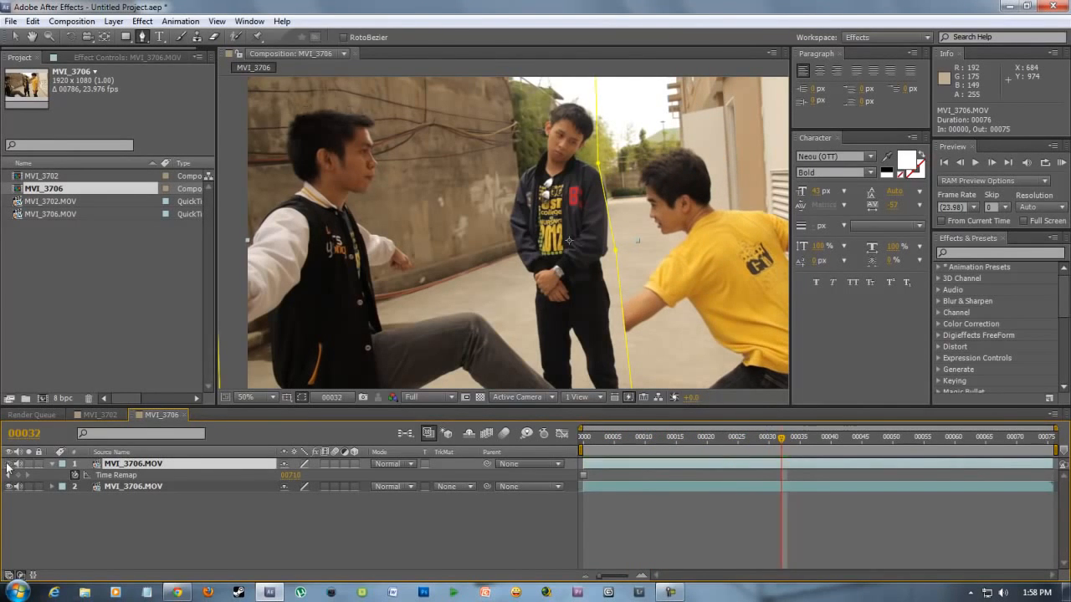
click(9, 464)
click(8, 464)
click(8, 465)
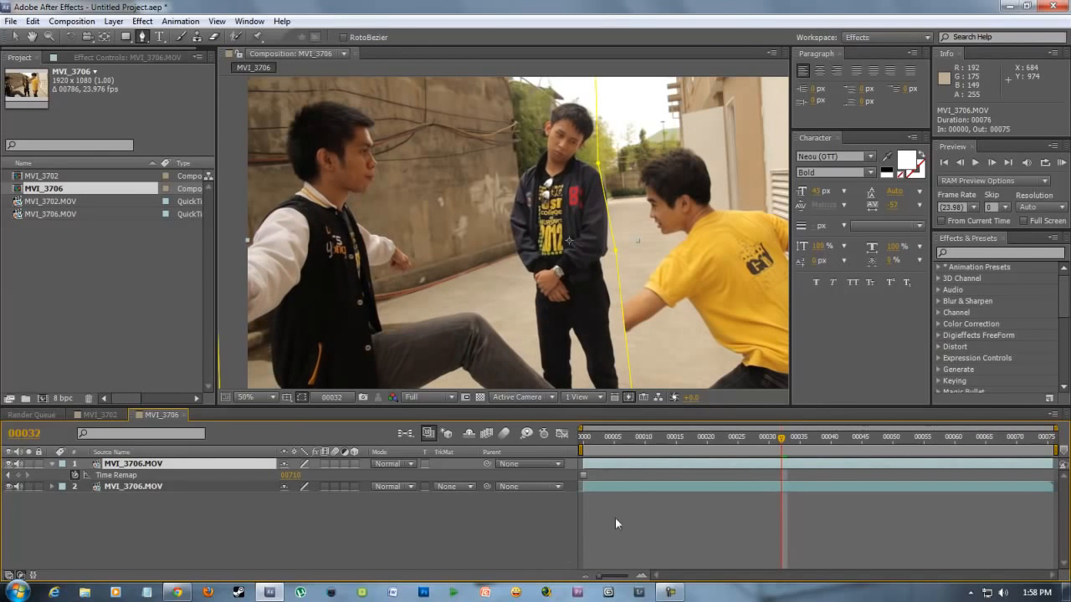
Step: Reveal the upper layer's Mask 1 properties and set a Mask Path keyframe at frame 24
drag(585, 444, 739, 460)
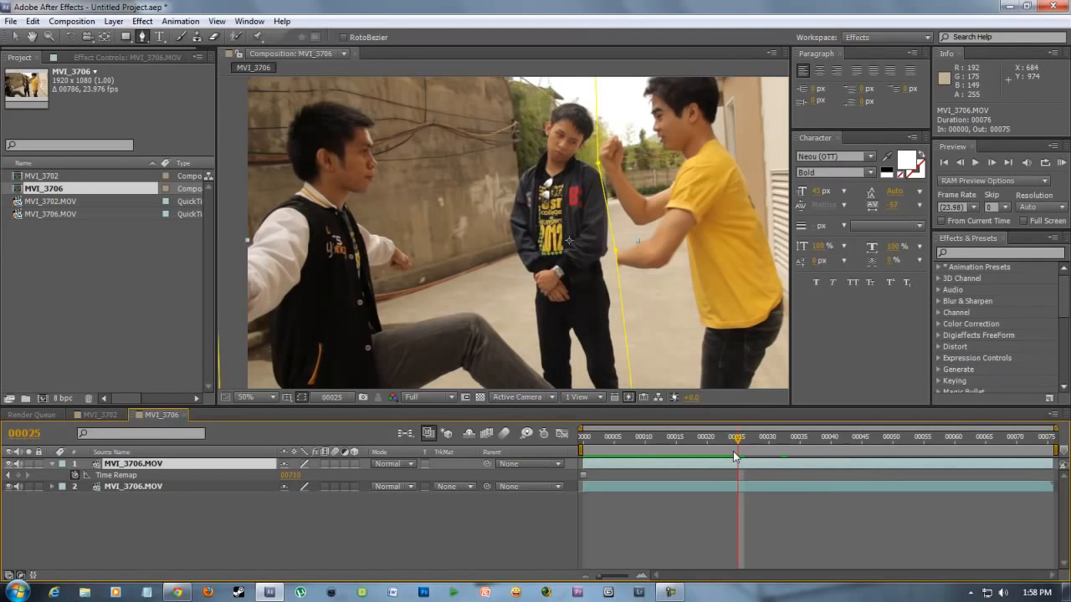
click(733, 453)
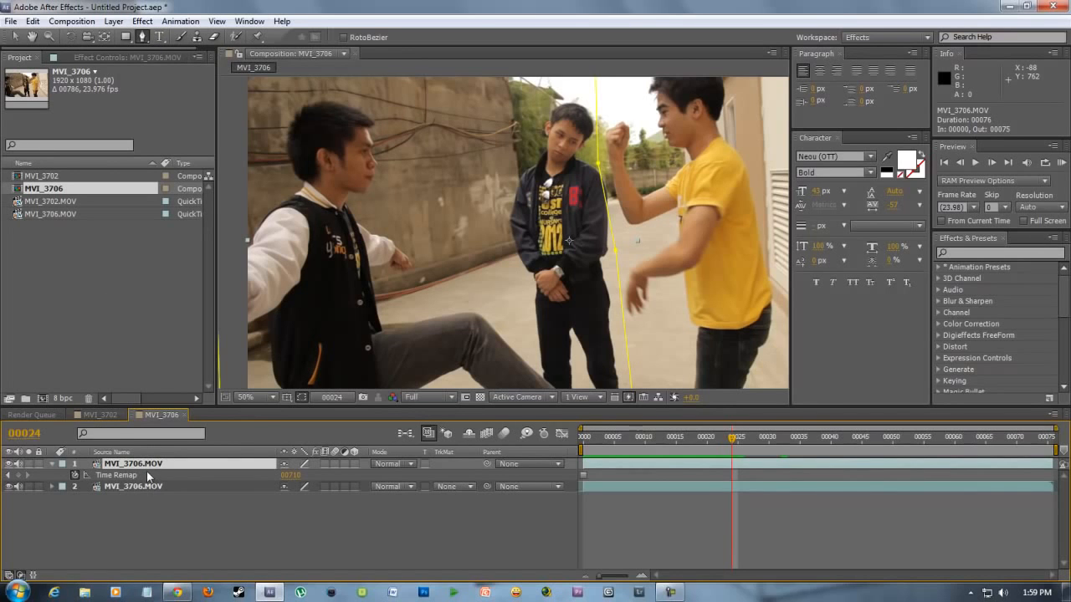
key(m)
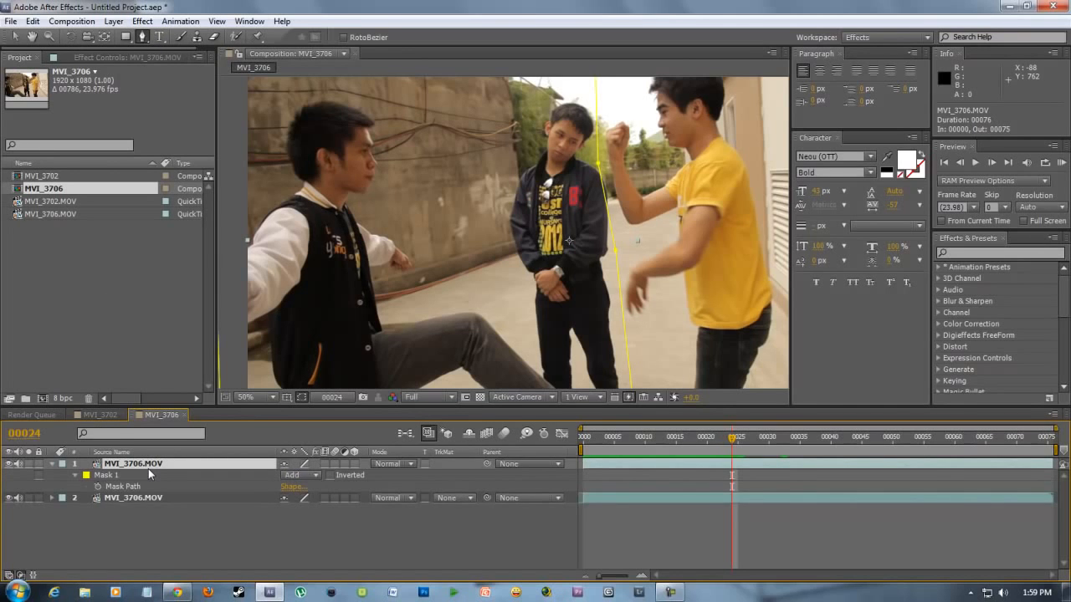
key(space)
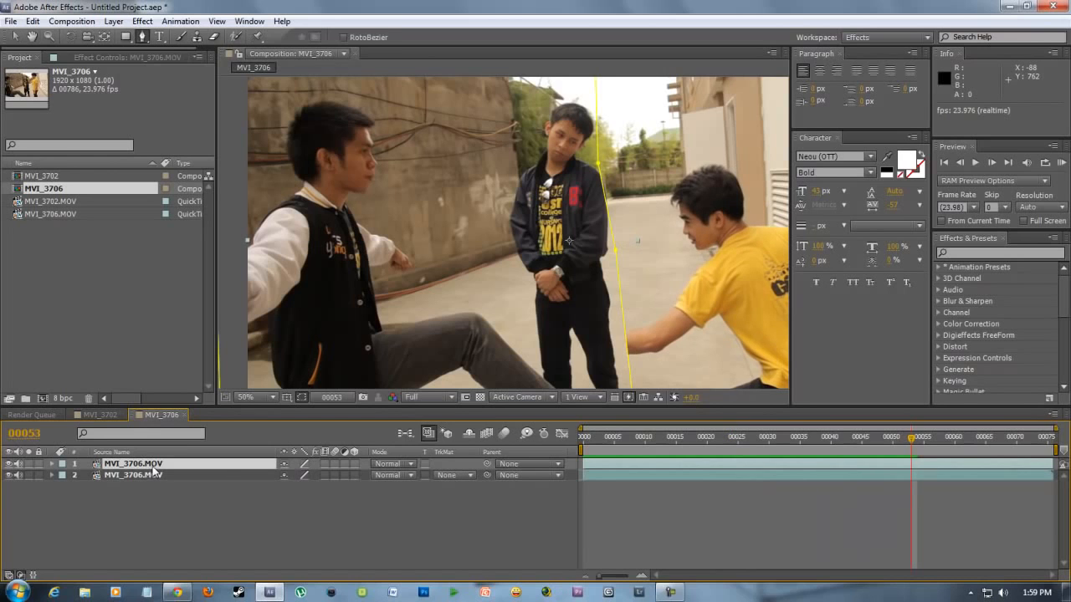
drag(772, 443, 730, 443)
key(m)
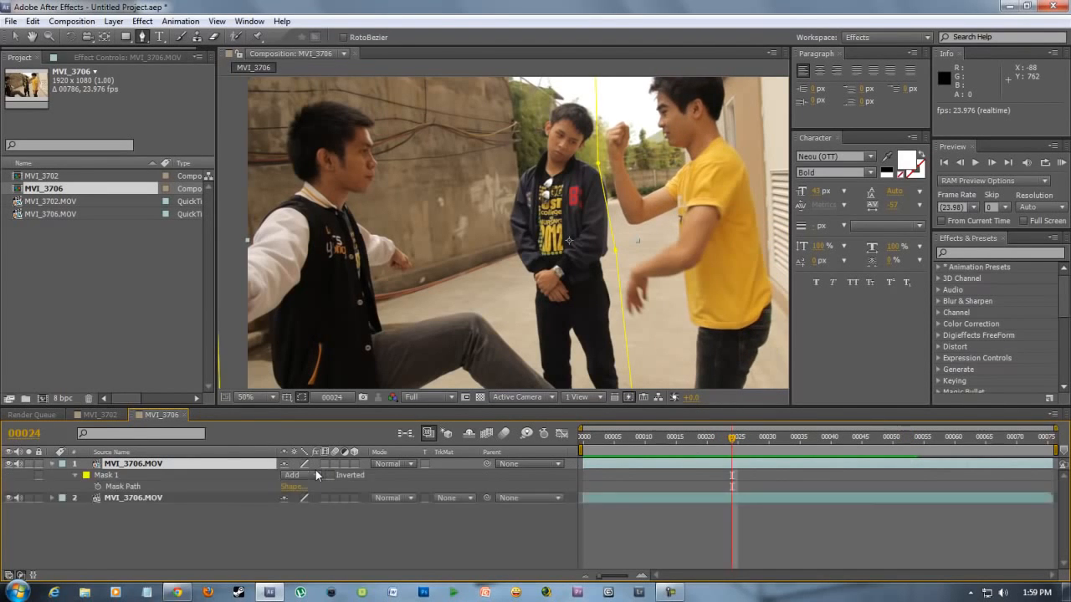
key(m)
key(m)
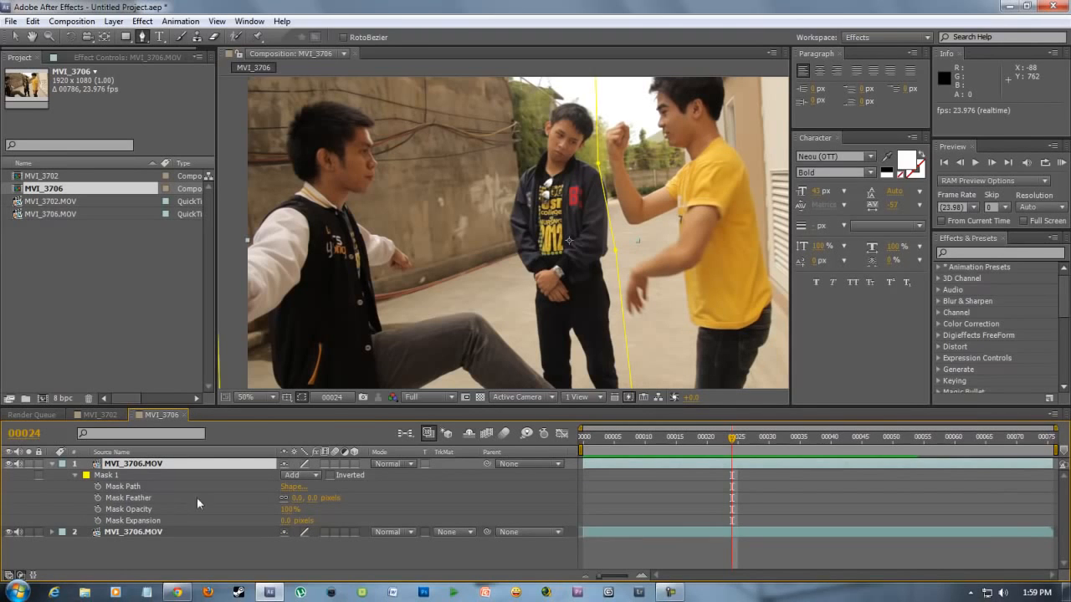
click(98, 487)
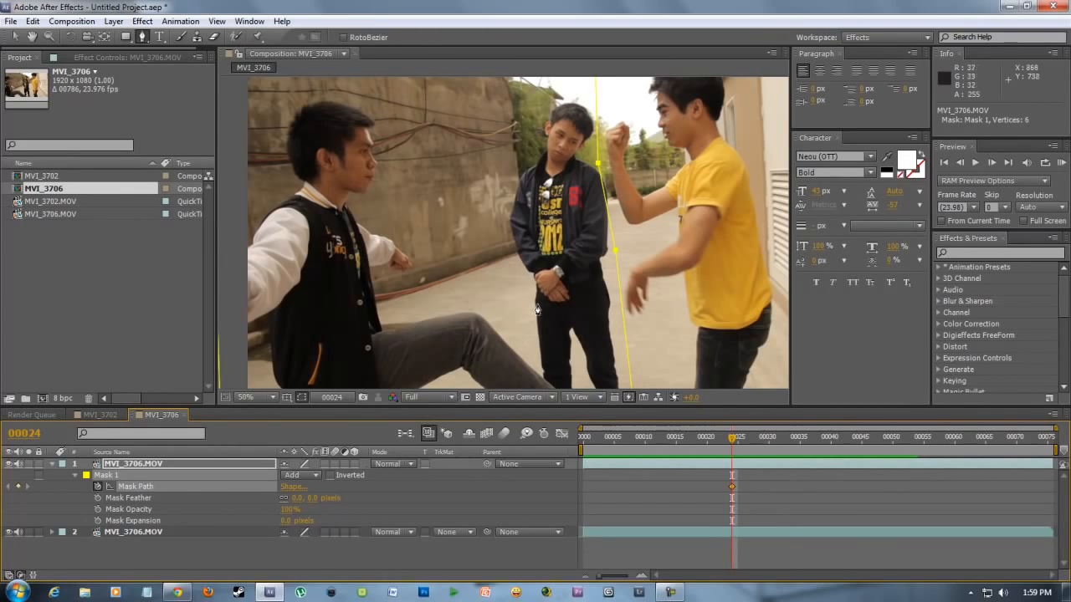
Step: At frame 25, add five vertices along the mask edge between the middle man and the man in yellow
drag(540, 298, 482, 336)
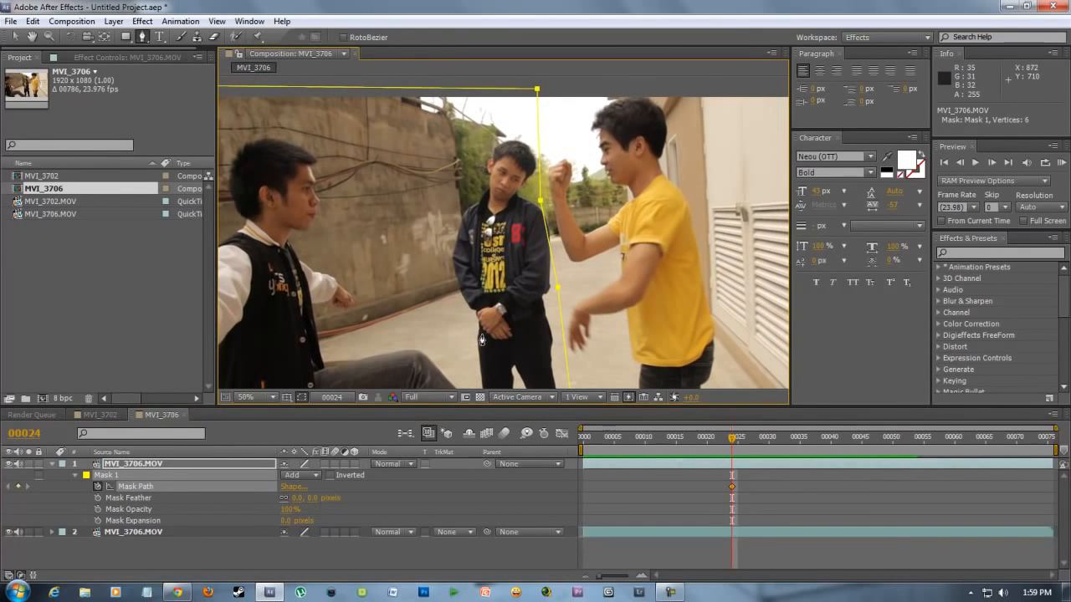
key(Page_Down)
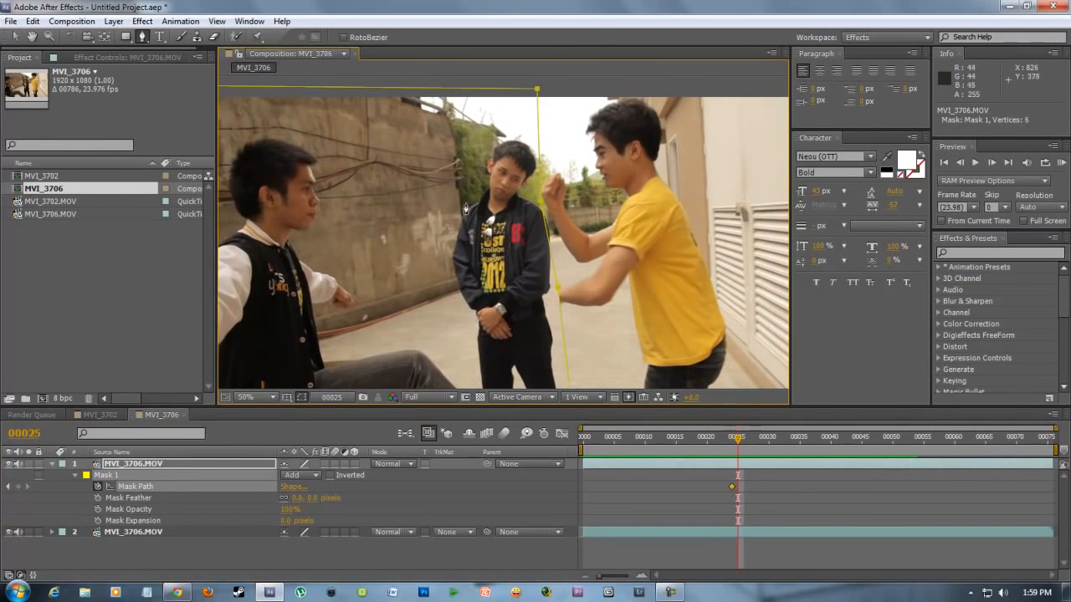
click(12, 39)
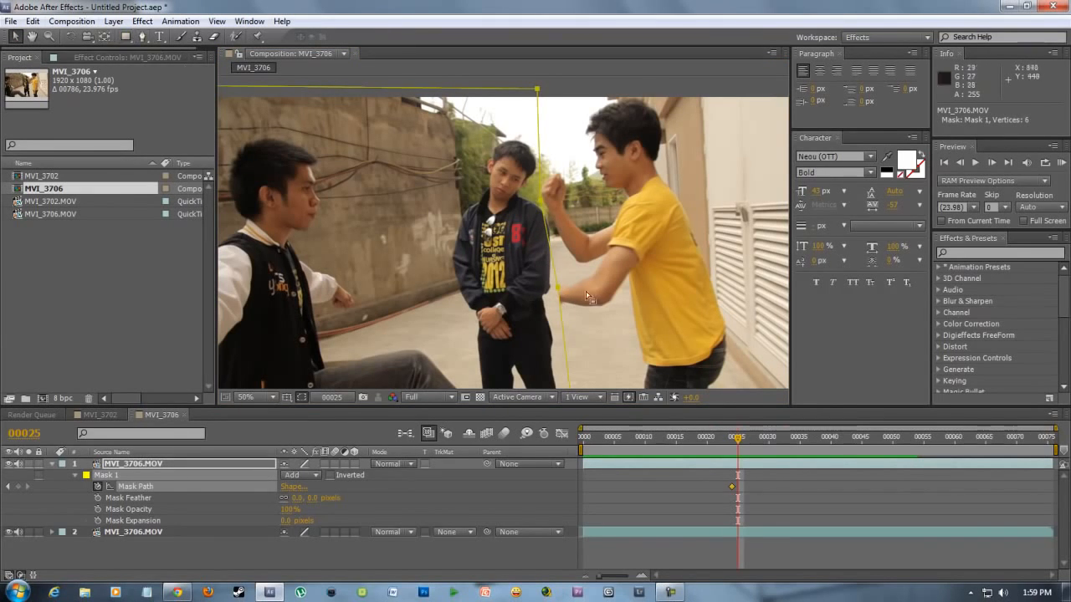
scroll(559, 267, up, 2)
mouse_move(601, 249)
mouse_down()
mouse_move(591, 284)
mouse_move(594, 248)
mouse_up()
scroll(591, 289, up, 1)
scroll(590, 291, down, 1)
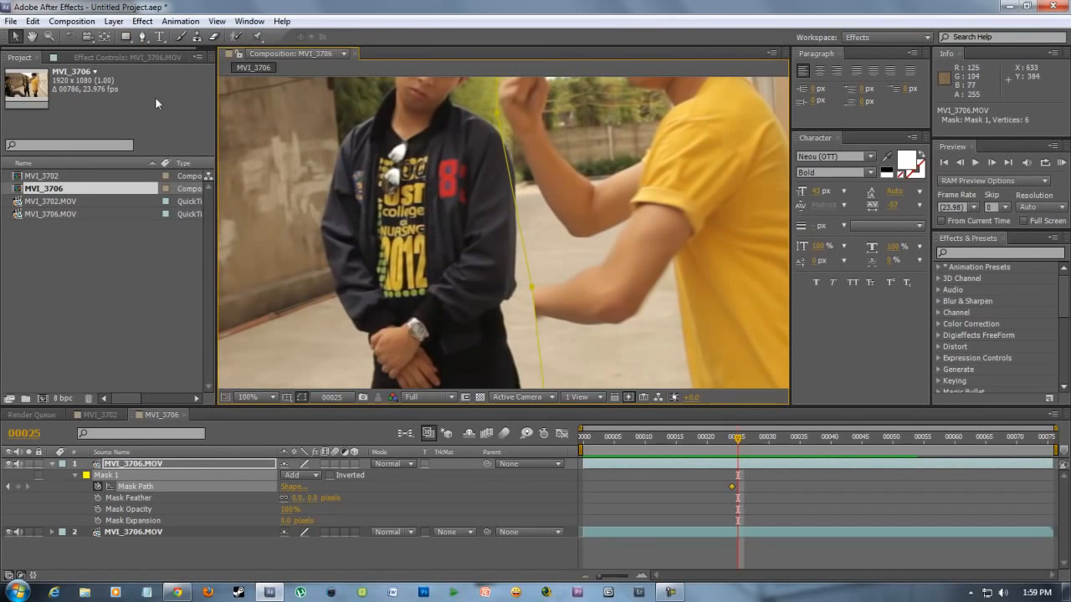
key(g)
click(510, 185)
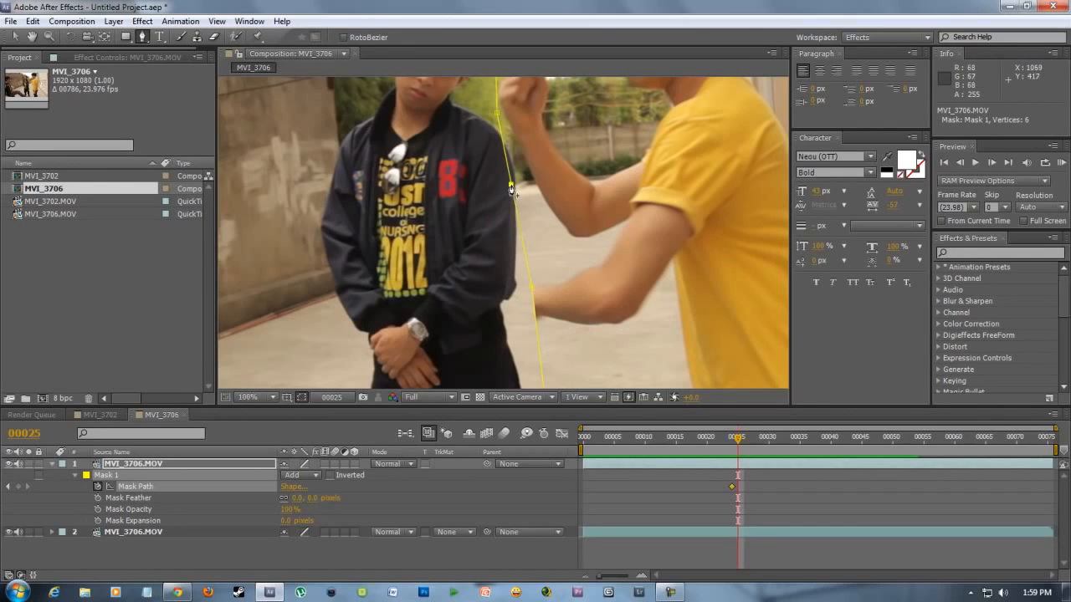
click(523, 244)
drag(584, 218, 572, 163)
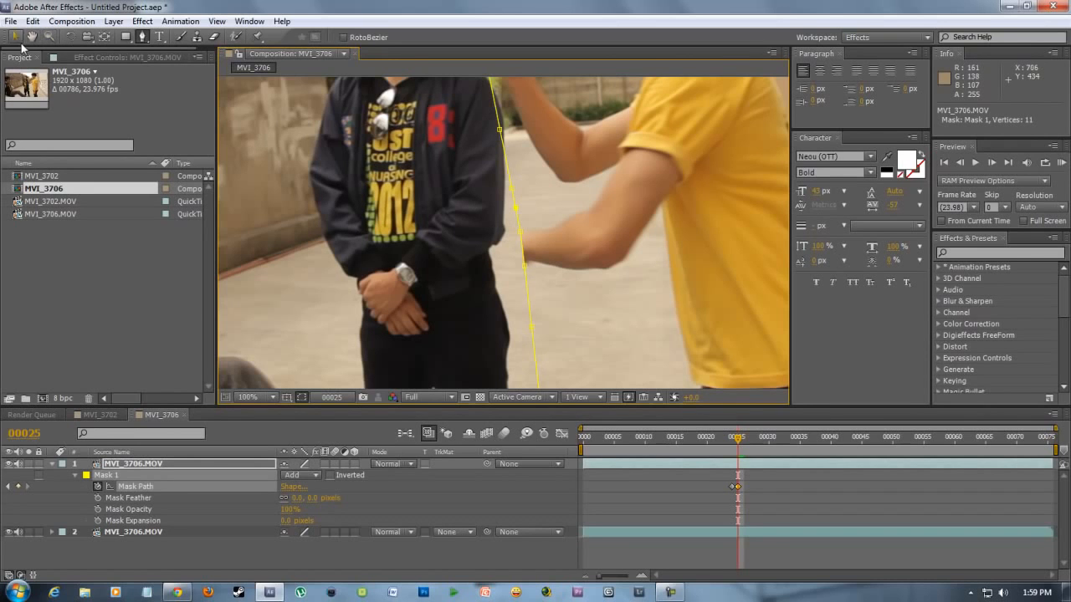
Step: Reshape the mask edge at frame 25 to follow the middle man's sleeve and leave the yellow-shirted man's hand outside it
click(14, 36)
key(Page_Up)
key(Page_Down)
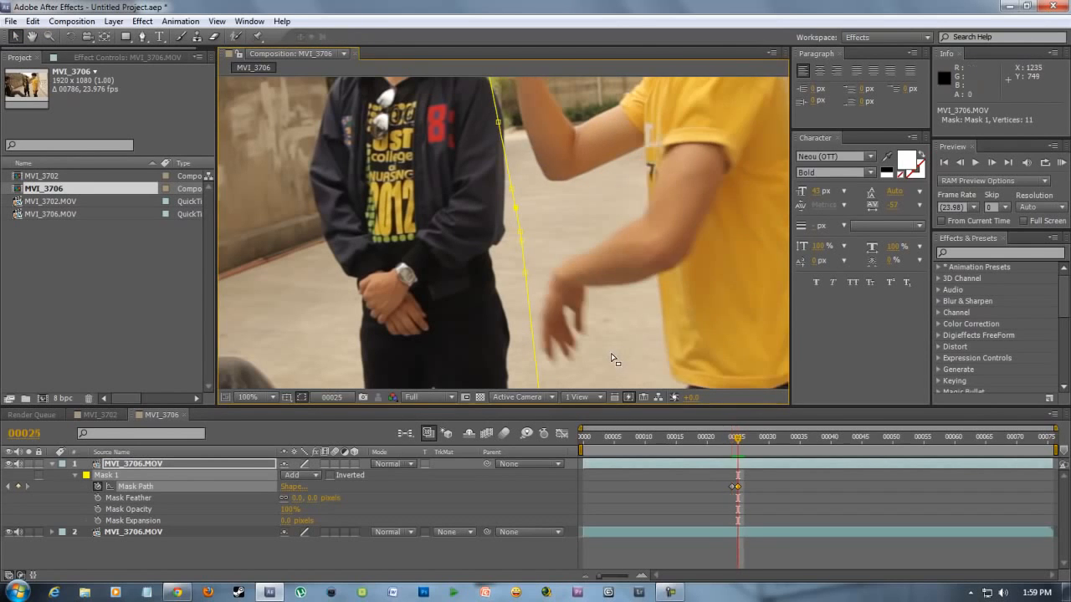
drag(607, 196, 624, 237)
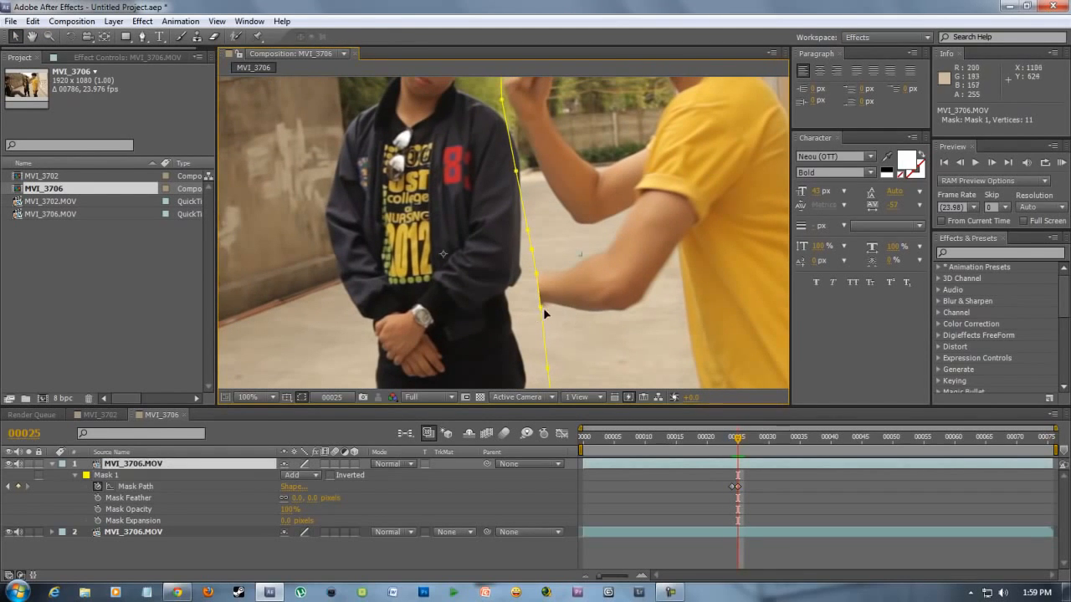
drag(540, 307, 493, 327)
drag(537, 274, 501, 298)
drag(530, 249, 566, 287)
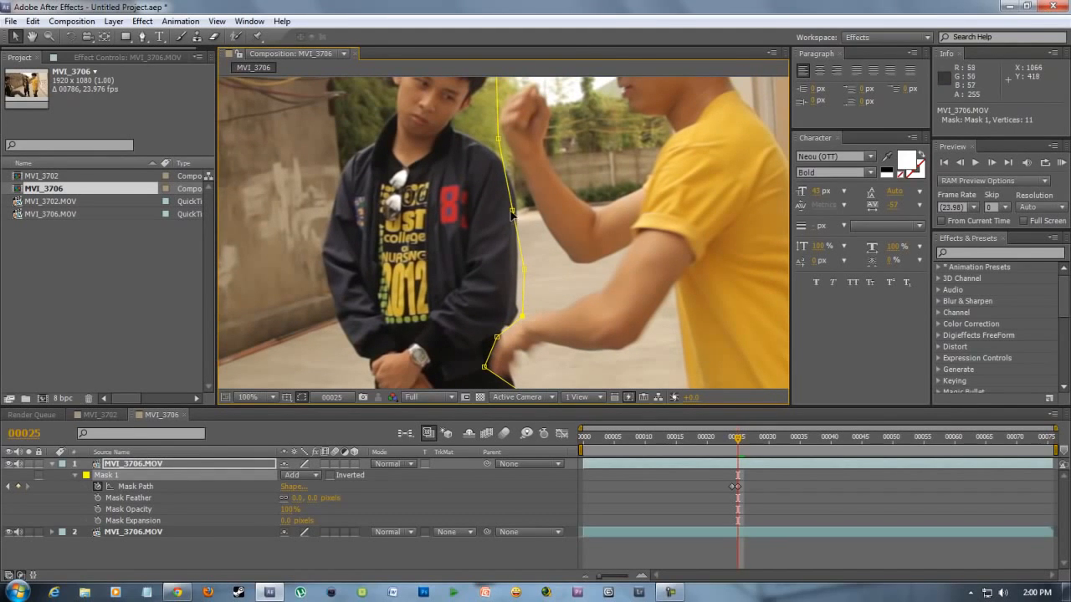
drag(511, 212, 521, 210)
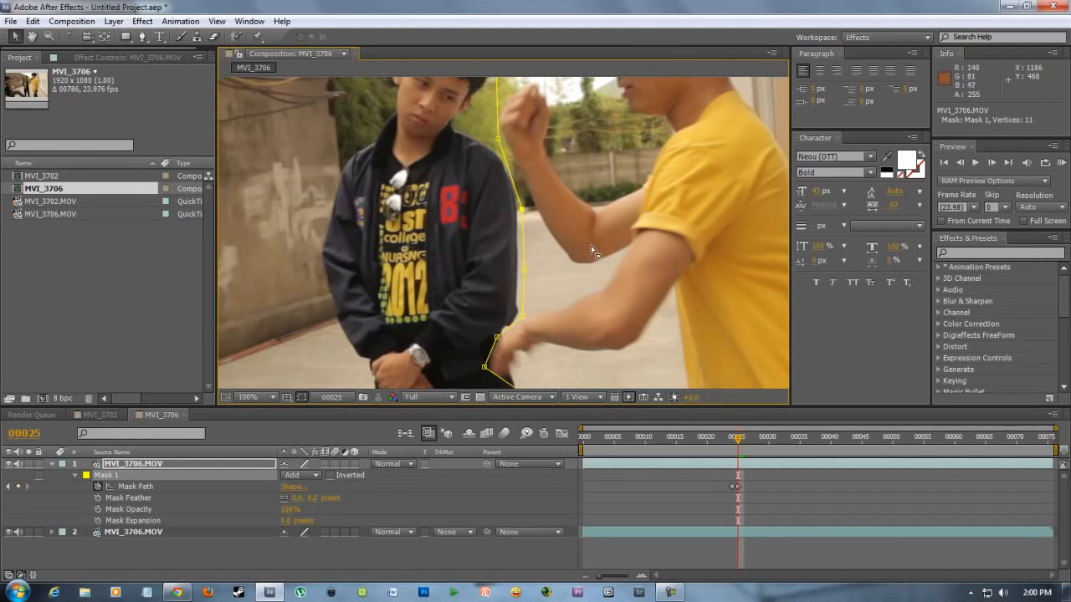
Step: At frame 25, add a mask vertex below the yellow-shirted man's lower hand and pull the edge in tightly under that hand
drag(590, 245, 584, 182)
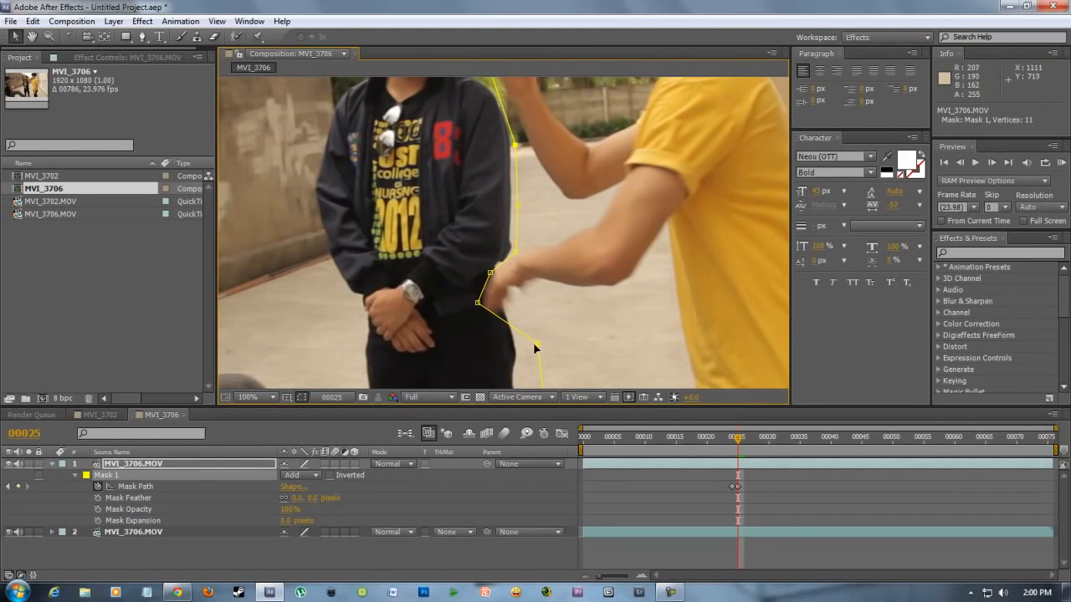
click(142, 36)
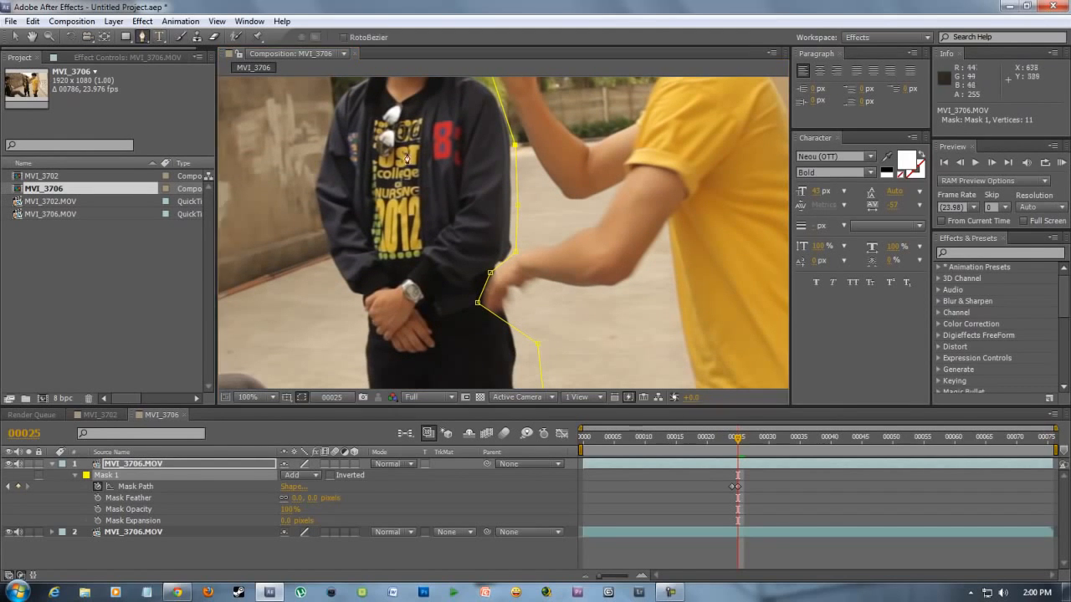
click(512, 328)
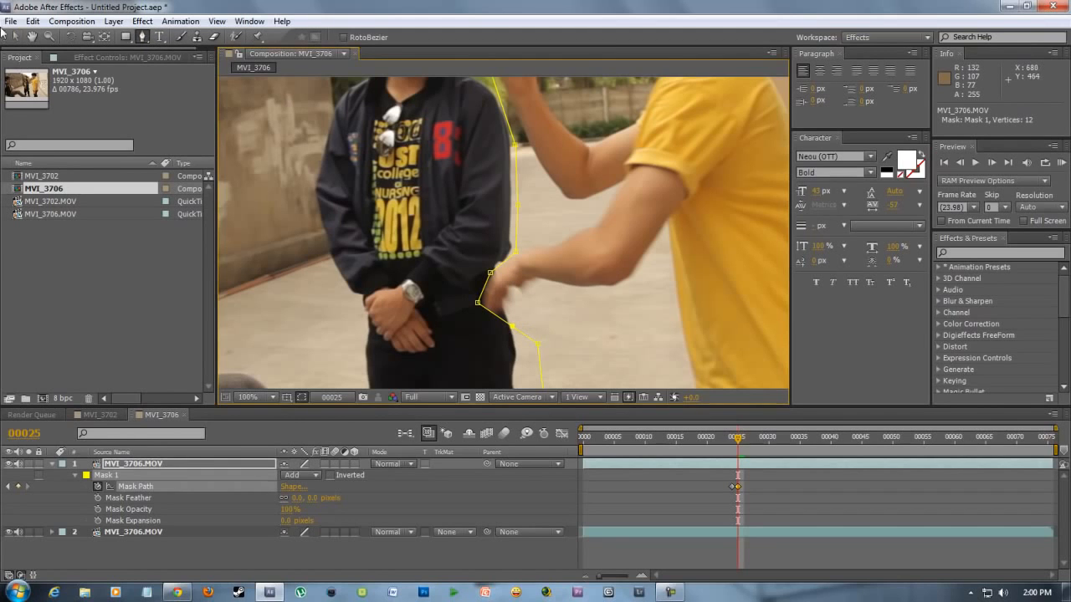
key(v)
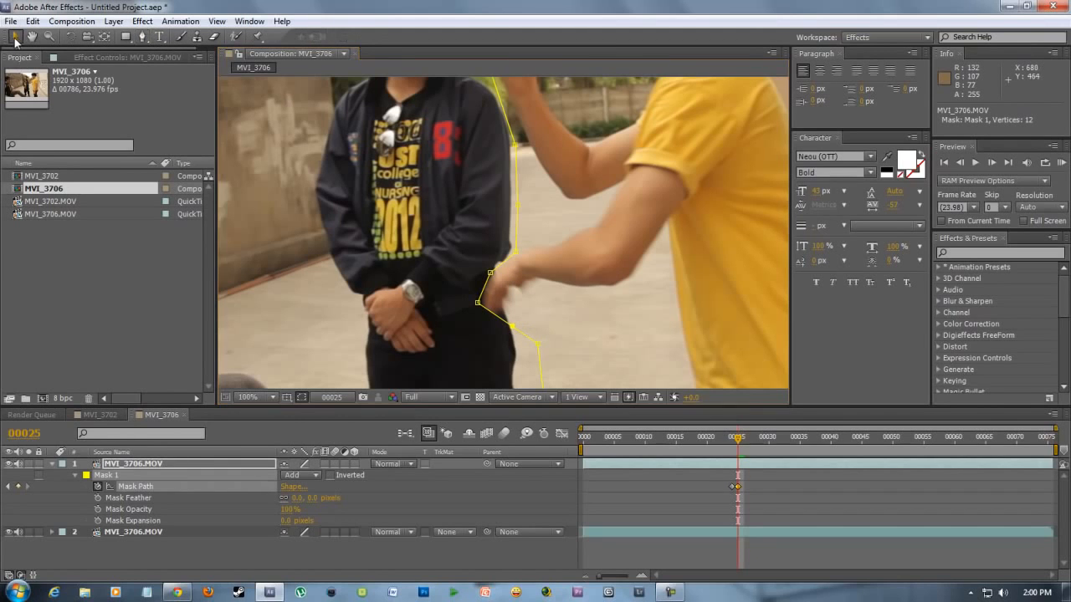
click(512, 327)
drag(538, 344, 511, 299)
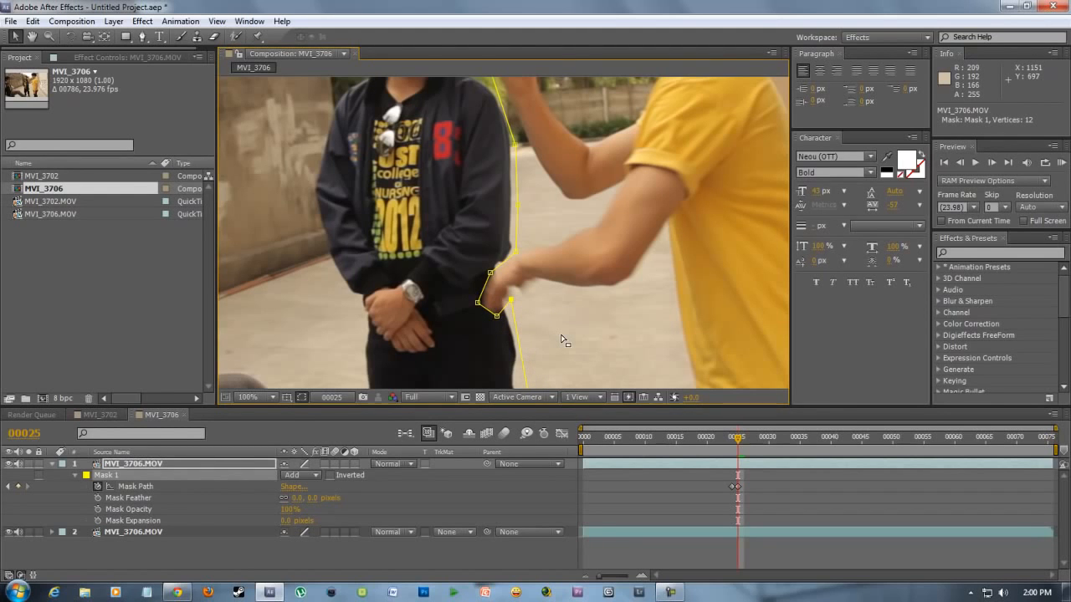
Step: At frame 26, reshape the mask edge to keep the yellow-shirted man's raised fist and reaching hand outside it
key(Page_Down)
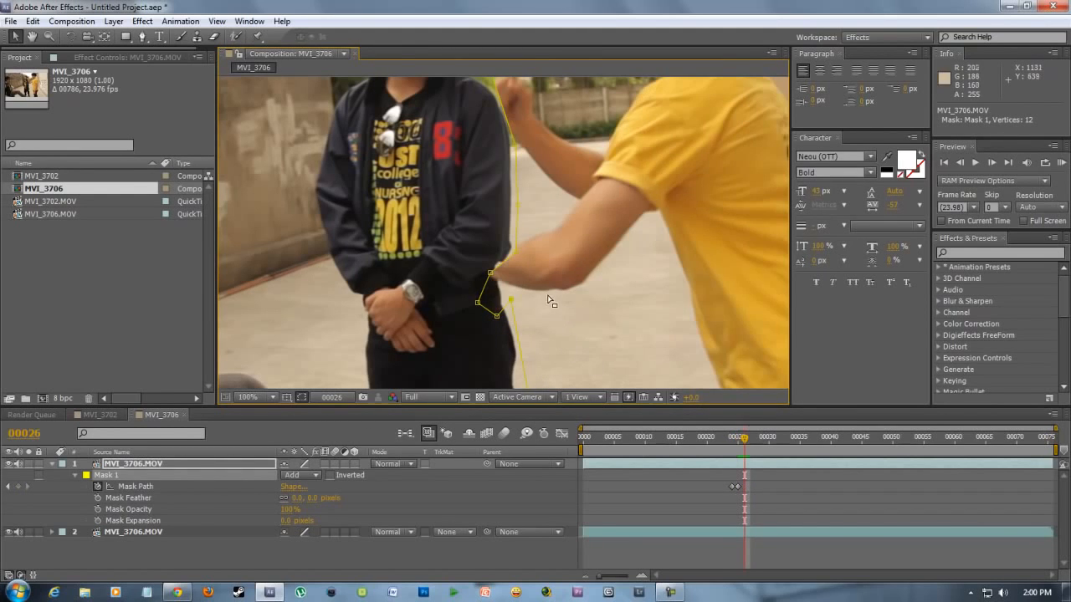
drag(511, 115, 533, 185)
mouse_move(535, 297)
mouse_down()
mouse_move(488, 270)
mouse_move(517, 289)
mouse_up()
drag(497, 348, 462, 251)
drag(517, 365, 451, 303)
Step: Add a vertex below the reaching forearm at frame 26 and fit the lower mask edge along the forearm's underside
click(142, 36)
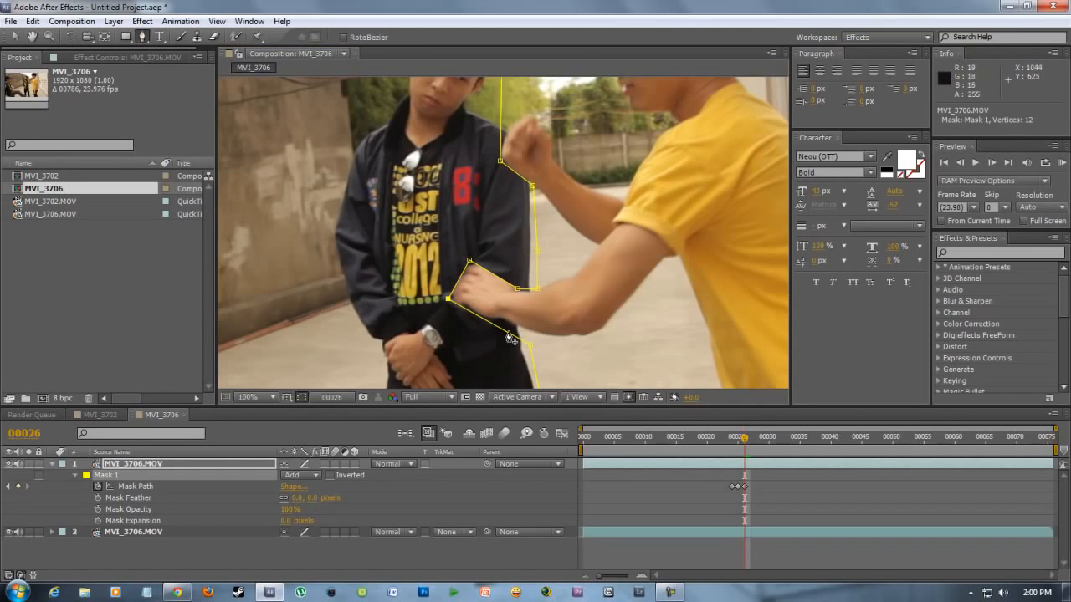
click(498, 327)
click(15, 37)
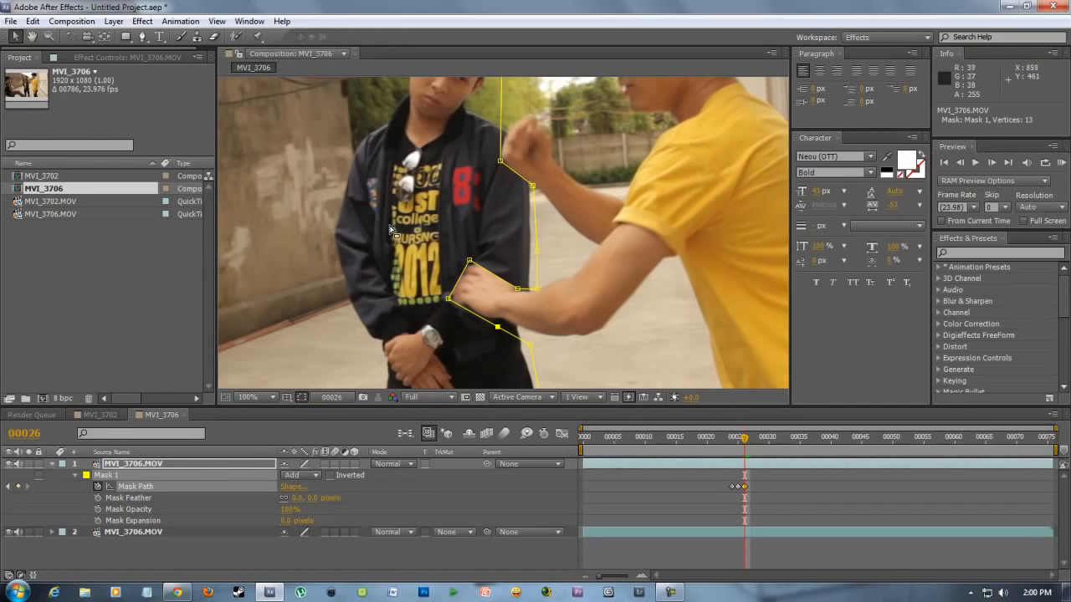
drag(498, 327, 527, 332)
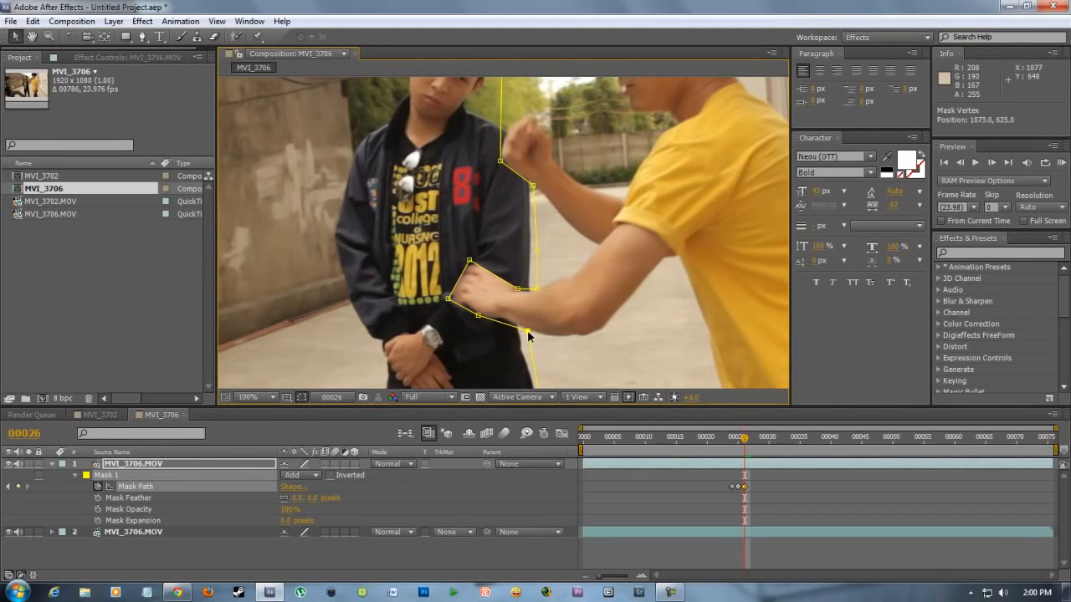
drag(566, 287, 548, 158)
drag(572, 240, 563, 346)
scroll(549, 277, down, 1)
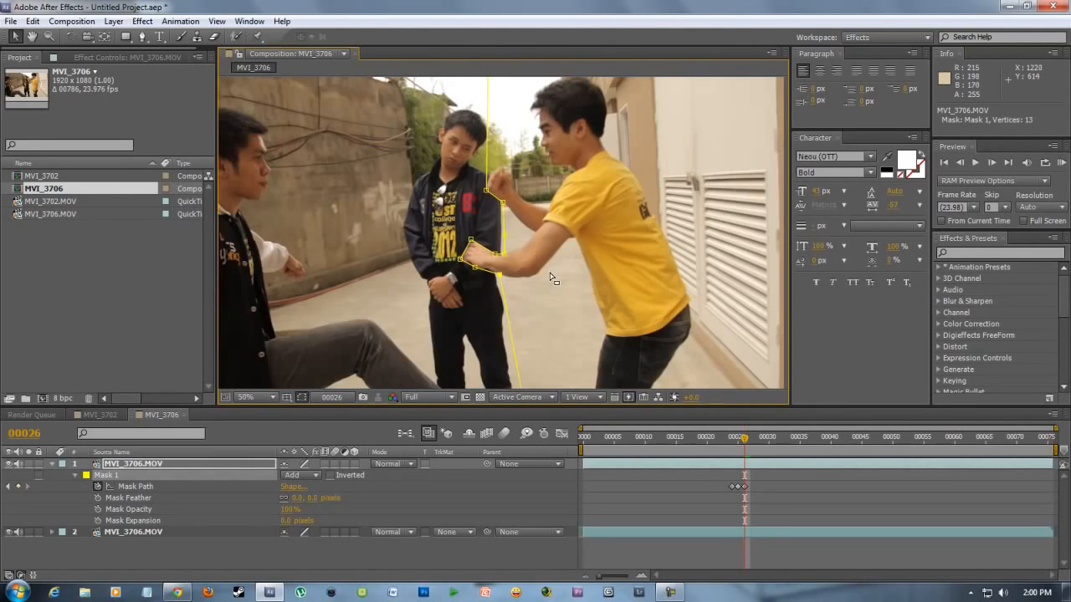
scroll(550, 277, up, 1)
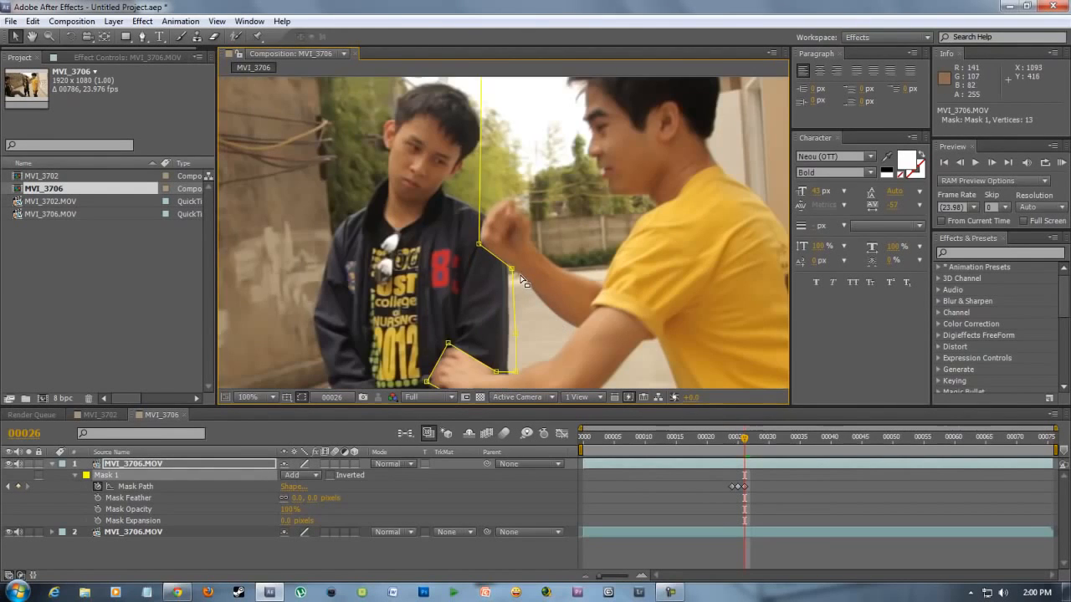
Step: At frame 27, reshape the upper mask edge around the raised fist and shift its top end closer to the middle man
key(Page_Down)
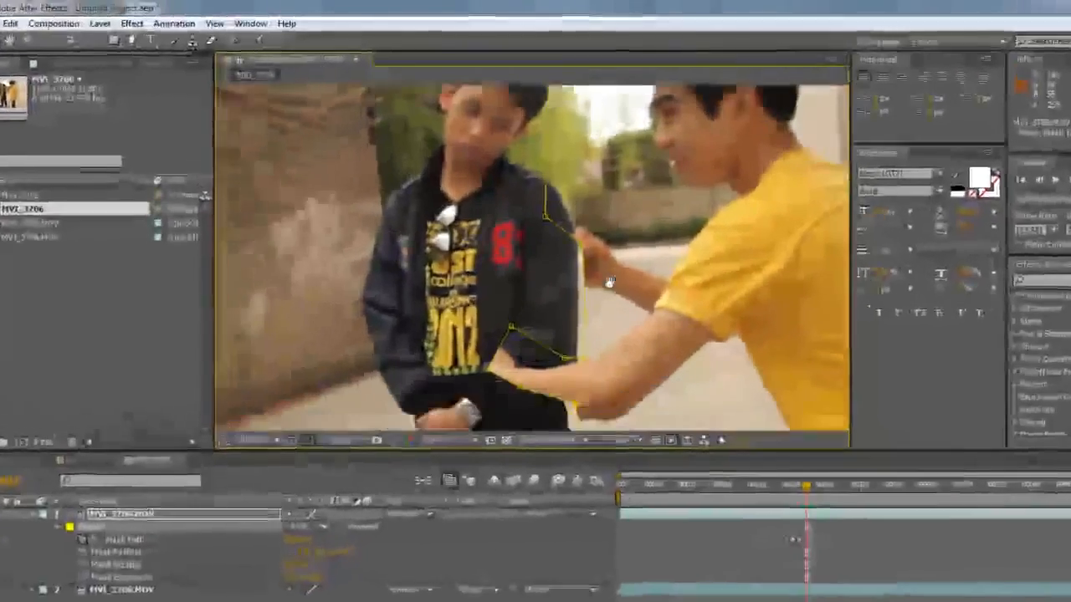
key(Return)
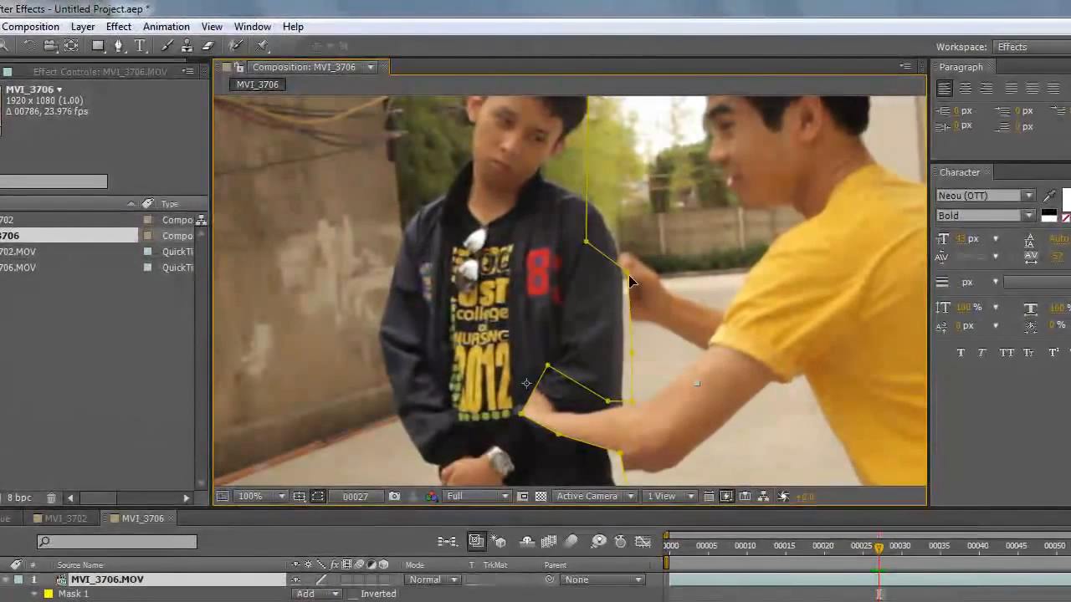
drag(625, 278, 608, 313)
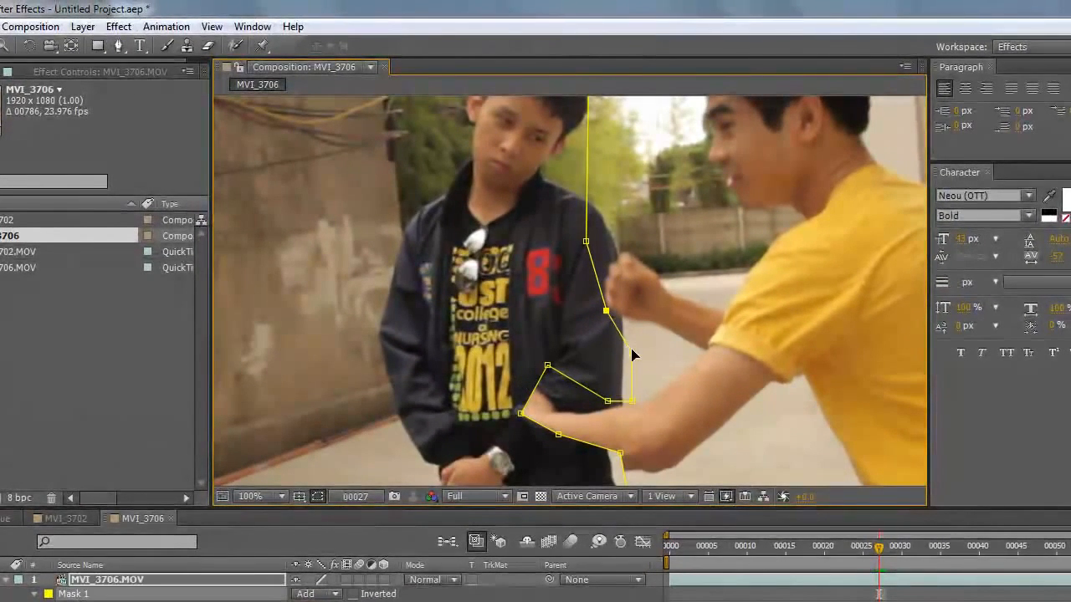
drag(632, 353, 637, 321)
drag(586, 248, 609, 263)
drag(663, 220, 648, 332)
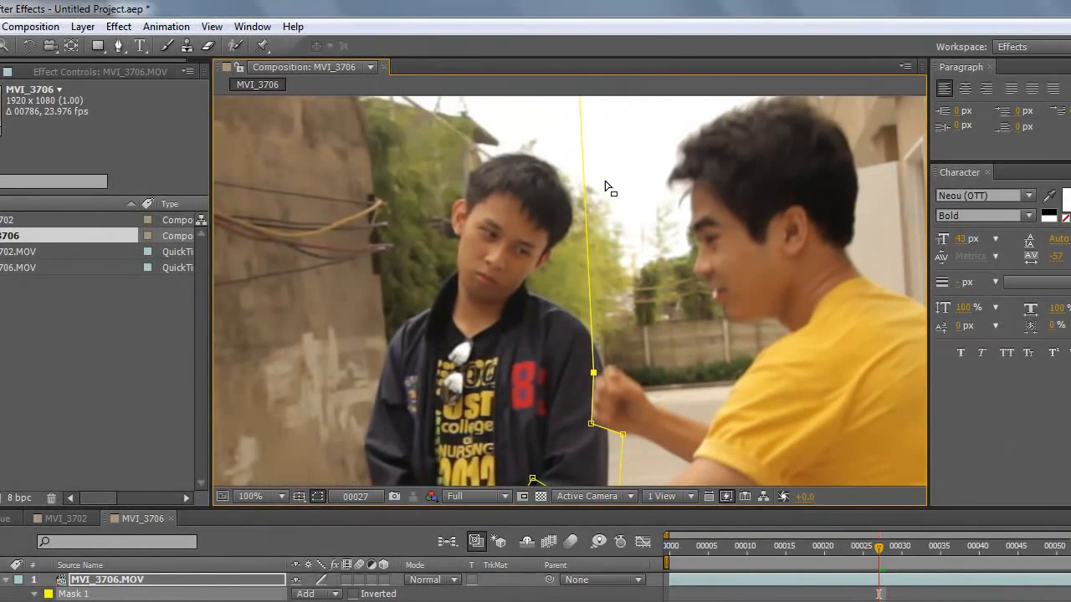
scroll(590, 159, up, 3)
mouse_move(586, 113)
mouse_down()
mouse_move(689, 170)
mouse_move(567, 117)
mouse_up()
scroll(645, 187, down, 5)
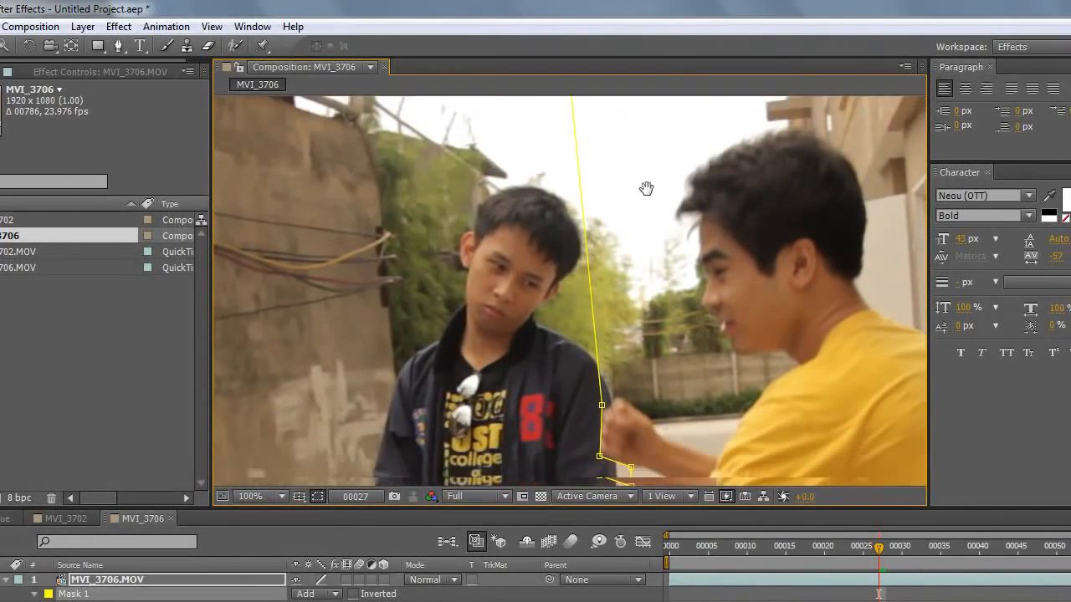
Step: Add a mask vertex at the middle man's shoulder at frame 27 and adjust the edge just above the raised fist
click(117, 45)
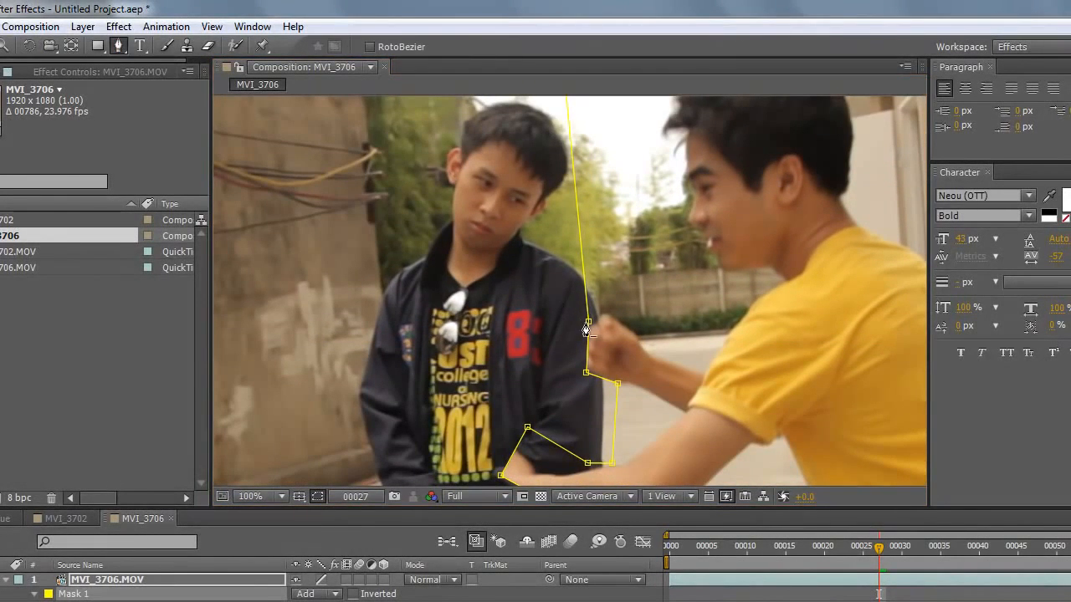
click(585, 291)
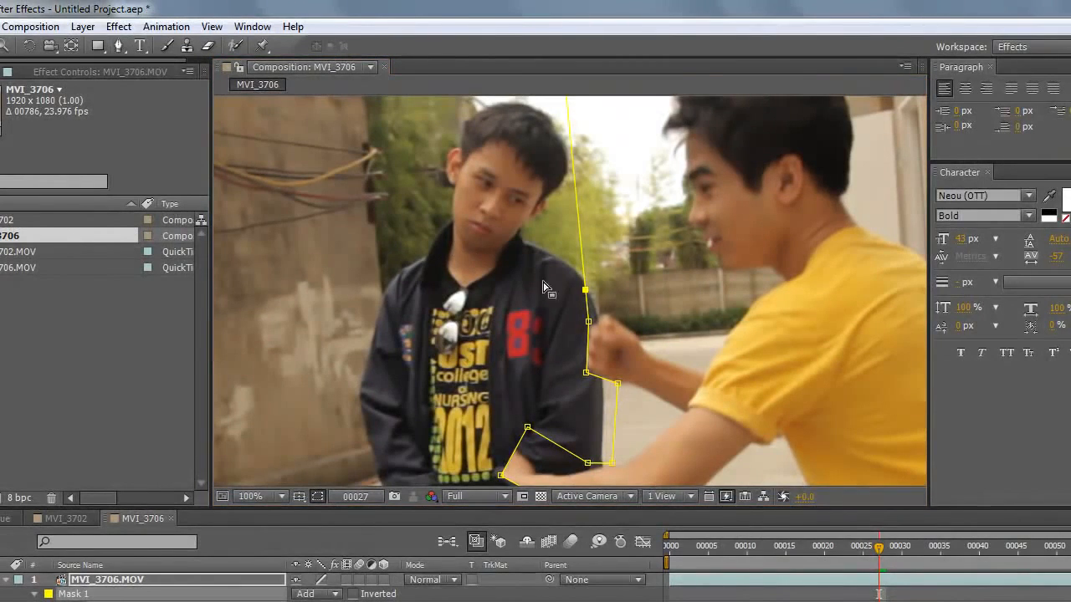
drag(581, 293, 602, 317)
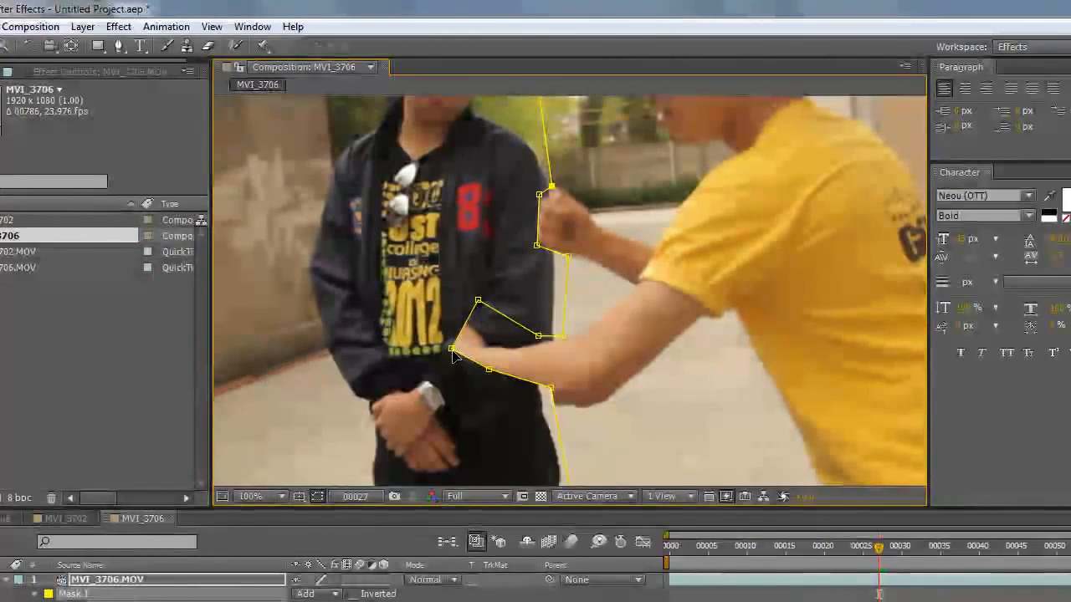
Step: Reshape the lower mask notch at frame 27 to follow the outstretched hand's fingertips, wrist and forearm across the middle man's jacket
drag(451, 349, 419, 345)
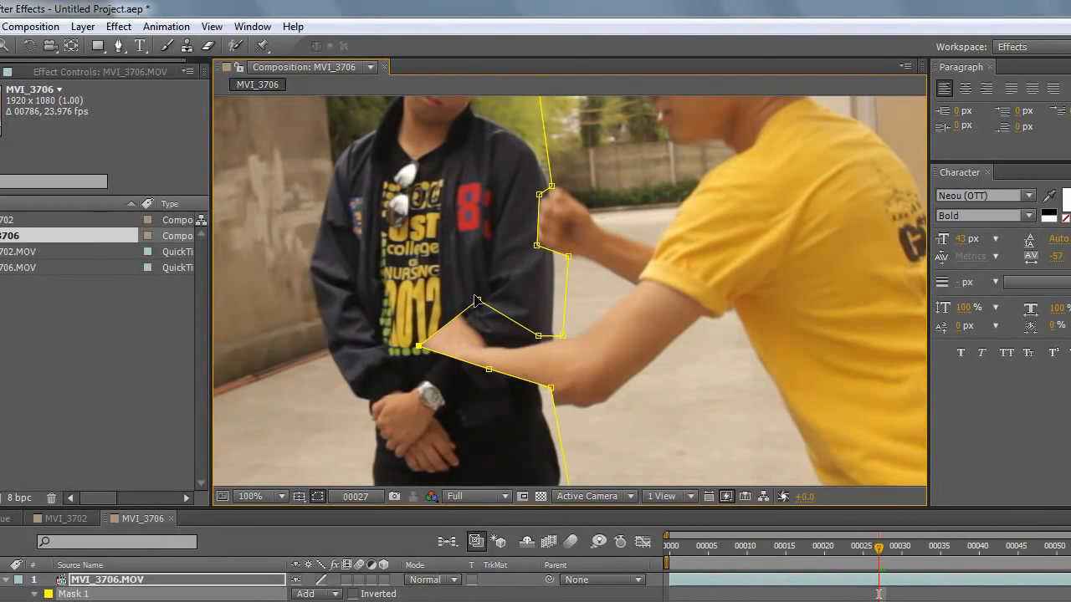
drag(475, 299, 423, 293)
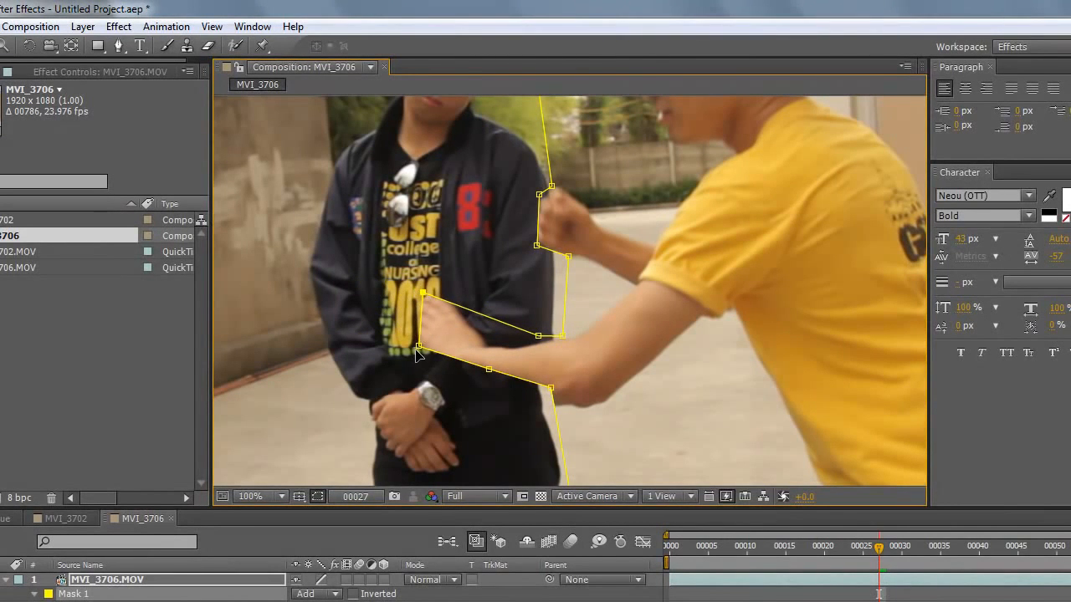
drag(418, 350, 390, 323)
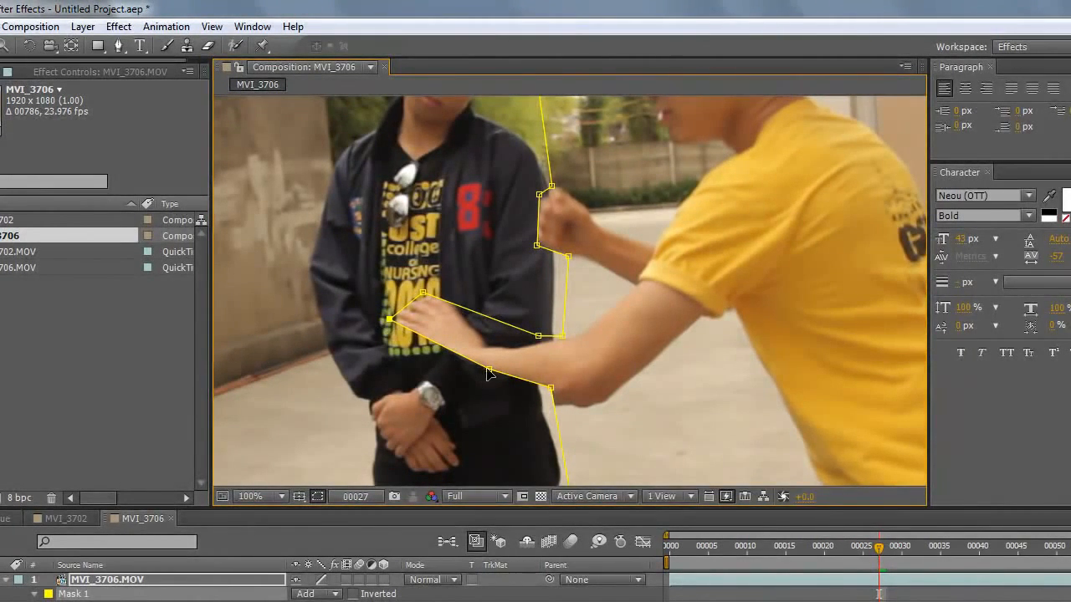
drag(489, 373, 443, 375)
drag(539, 335, 494, 335)
drag(422, 294, 435, 293)
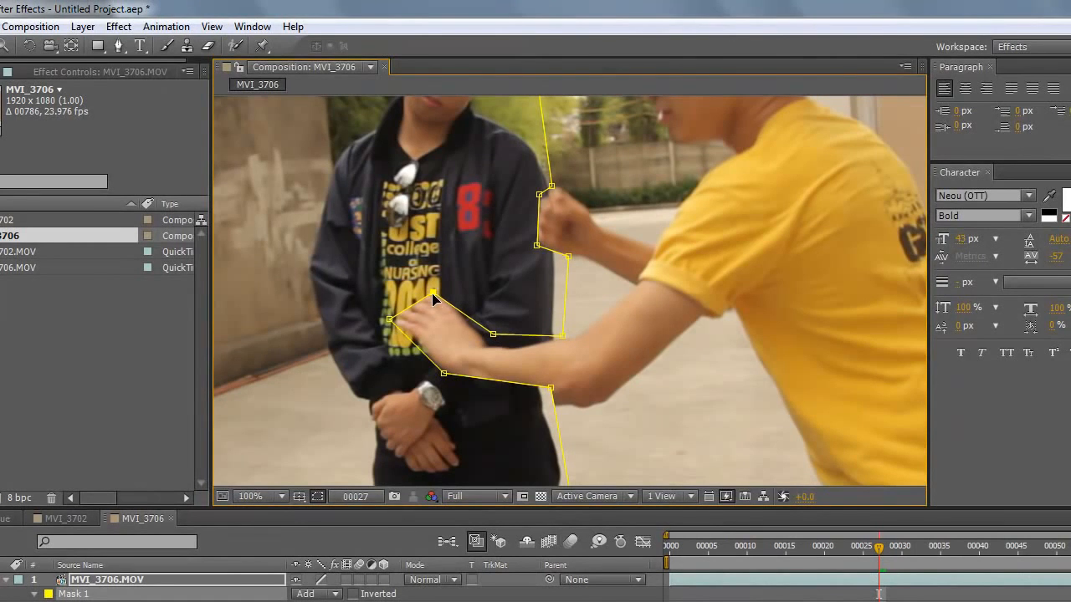
drag(494, 335, 489, 340)
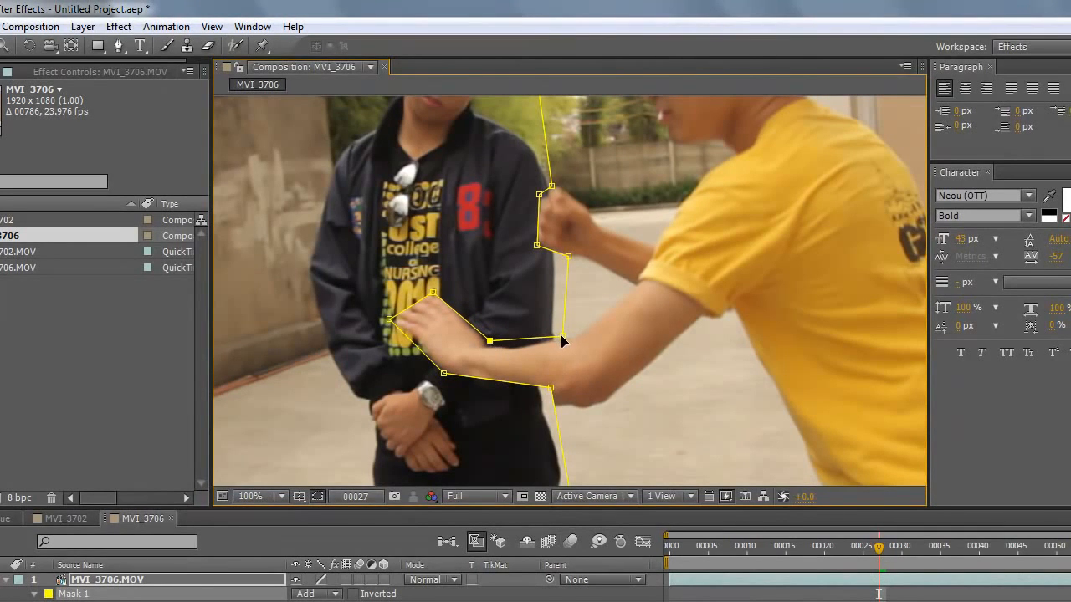
mouse_move(560, 336)
mouse_down()
mouse_move(545, 341)
mouse_move(558, 341)
mouse_up()
drag(549, 384, 535, 412)
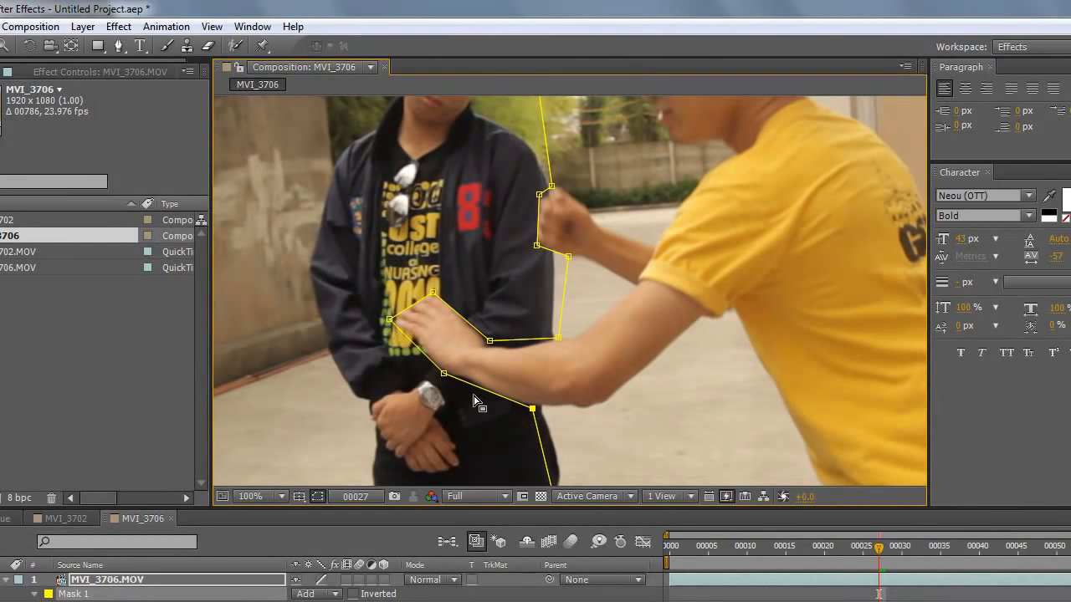
drag(444, 375, 447, 378)
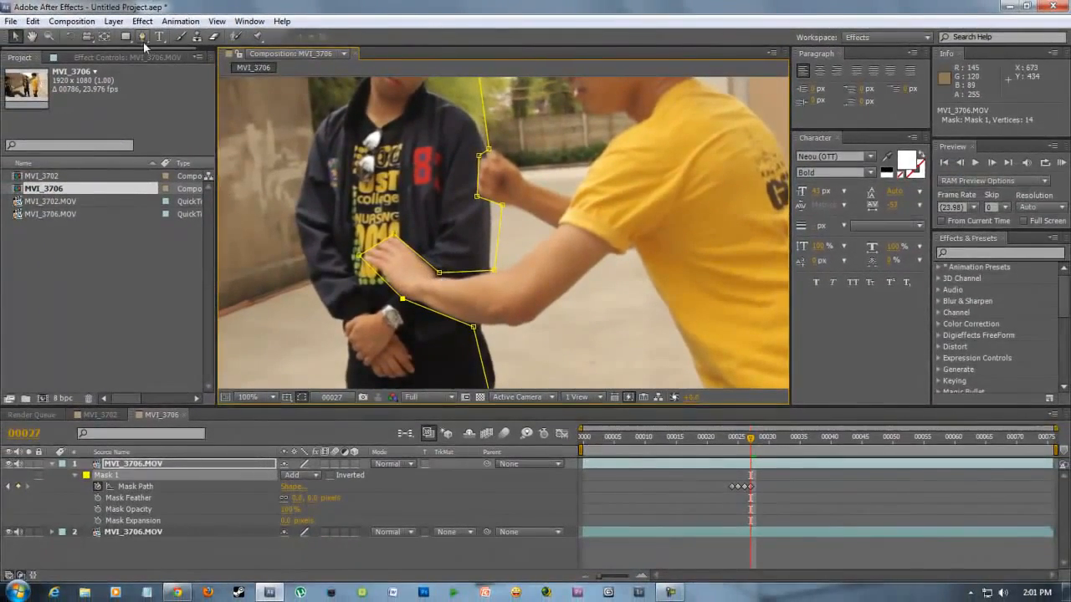
Step: Add a vertex on the mask edge above the forearm at frame 27 and lower it onto the arm's upper outline
click(143, 36)
click(453, 272)
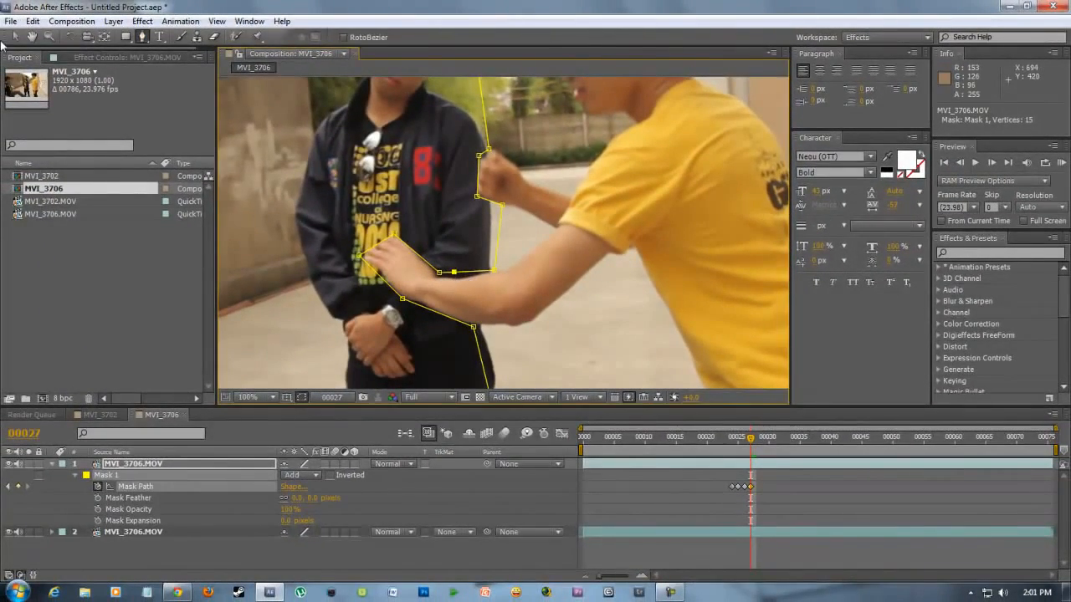
click(15, 37)
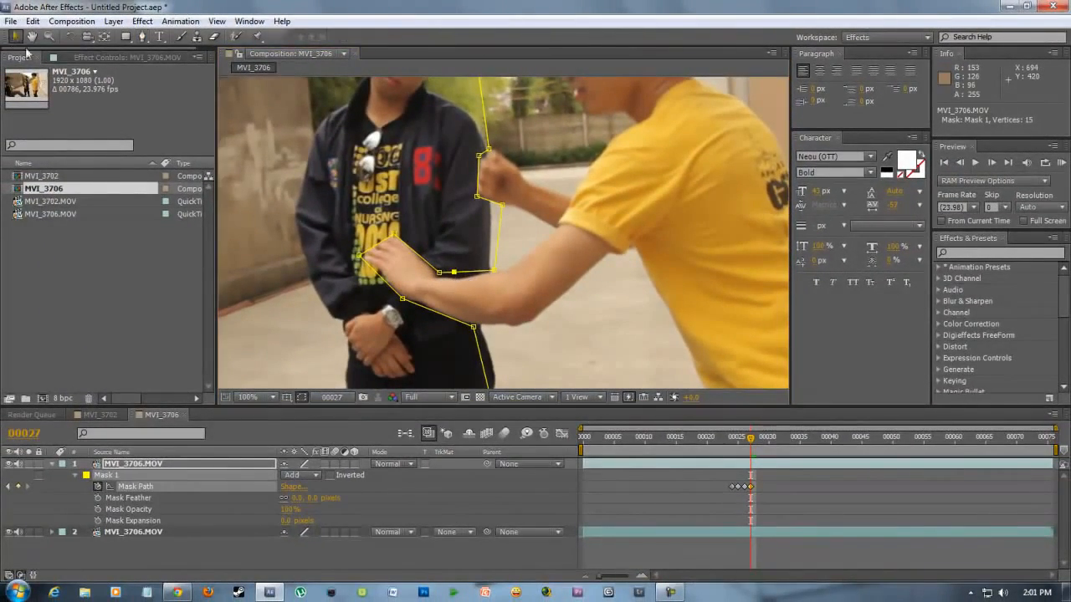
click(453, 273)
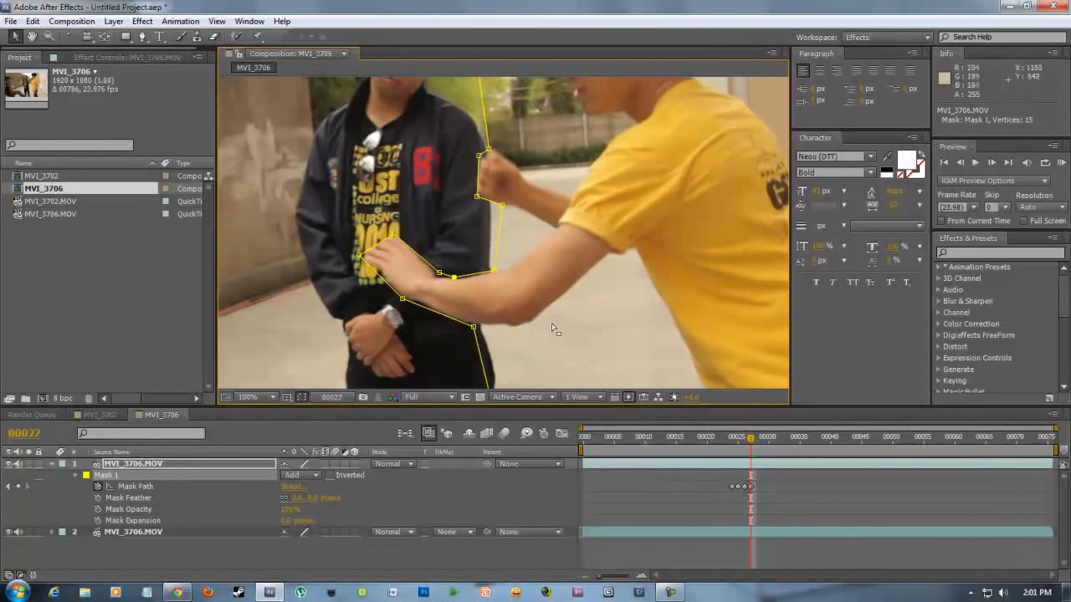
drag(552, 328, 546, 266)
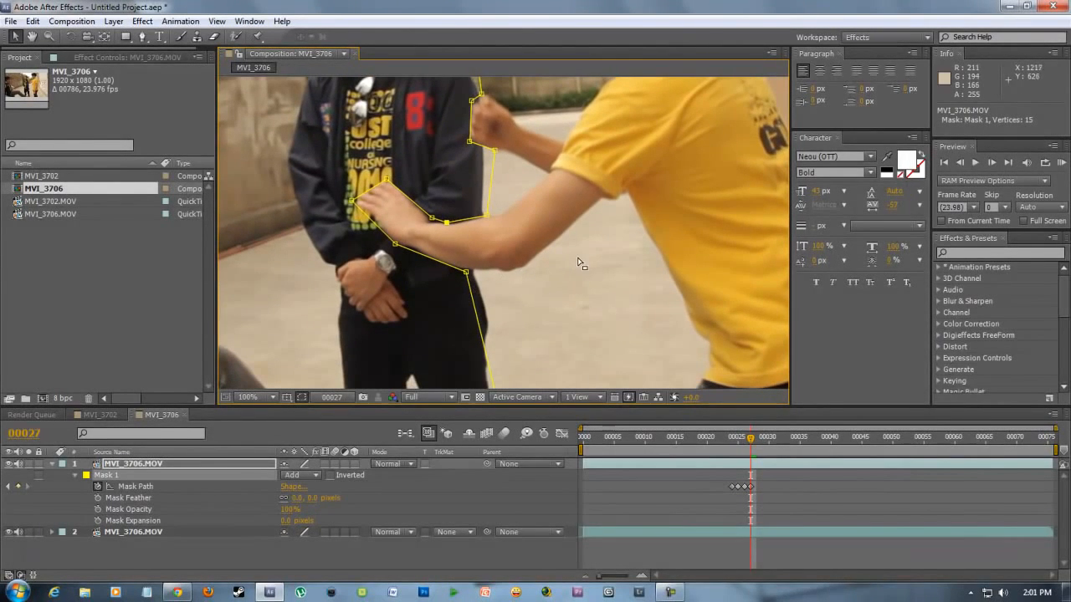
scroll(576, 329, up, 3)
drag(515, 350, 521, 235)
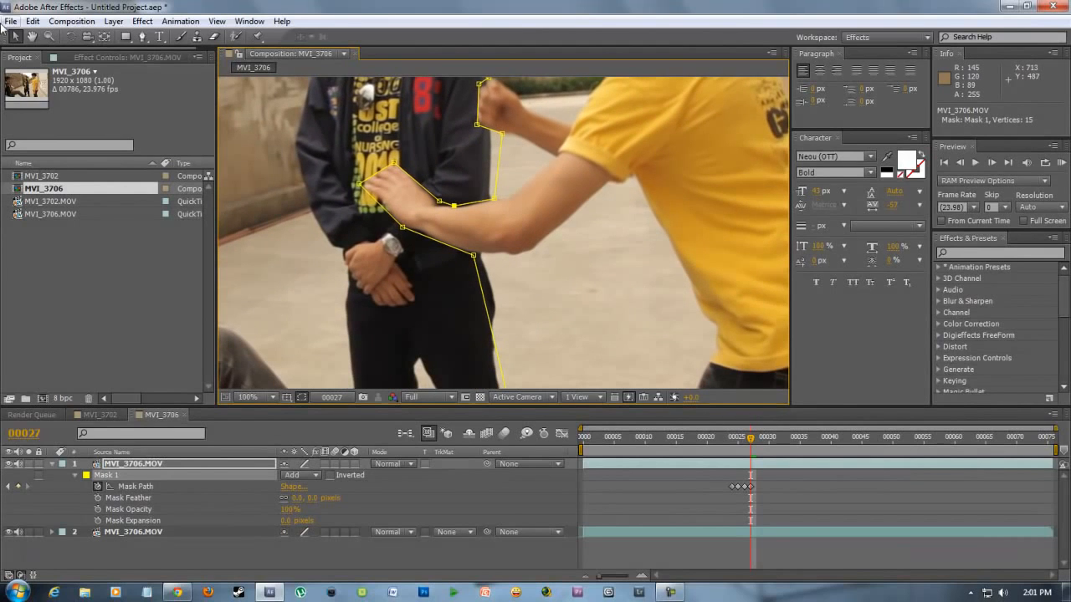
Step: Add a vertex on the mask edge along the middle man's trousers, place it under the yellow-shirted man's elbow, and advance to frame 28
click(141, 36)
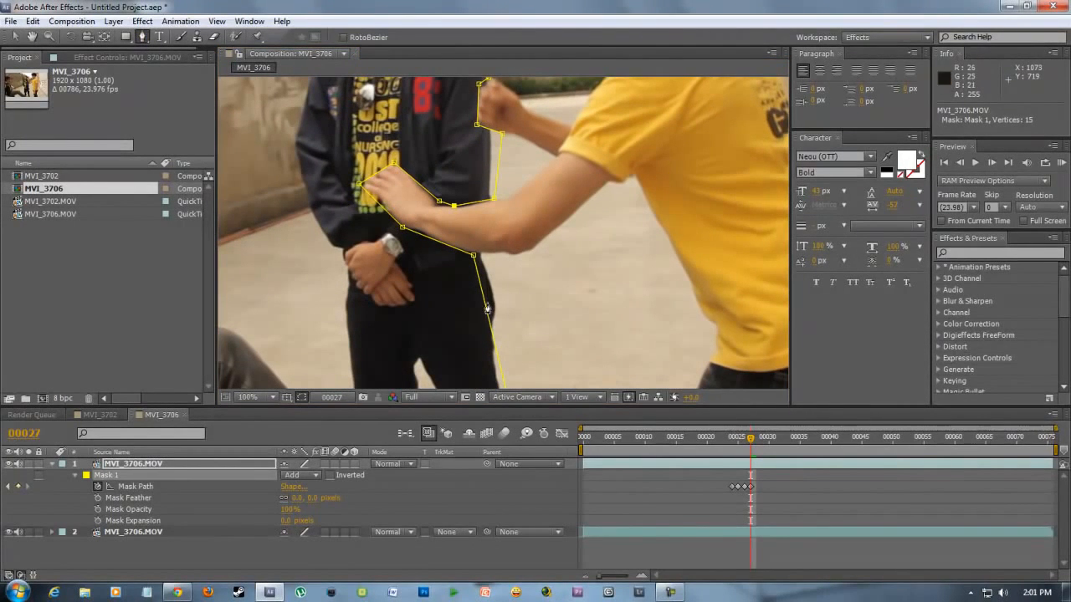
click(486, 307)
key(v)
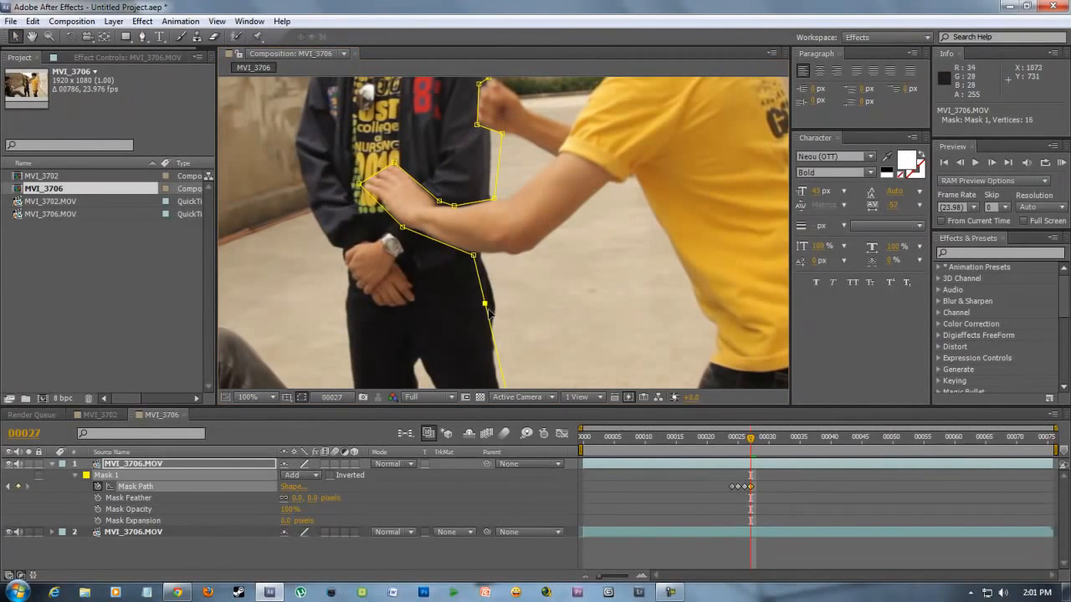
drag(487, 305, 515, 257)
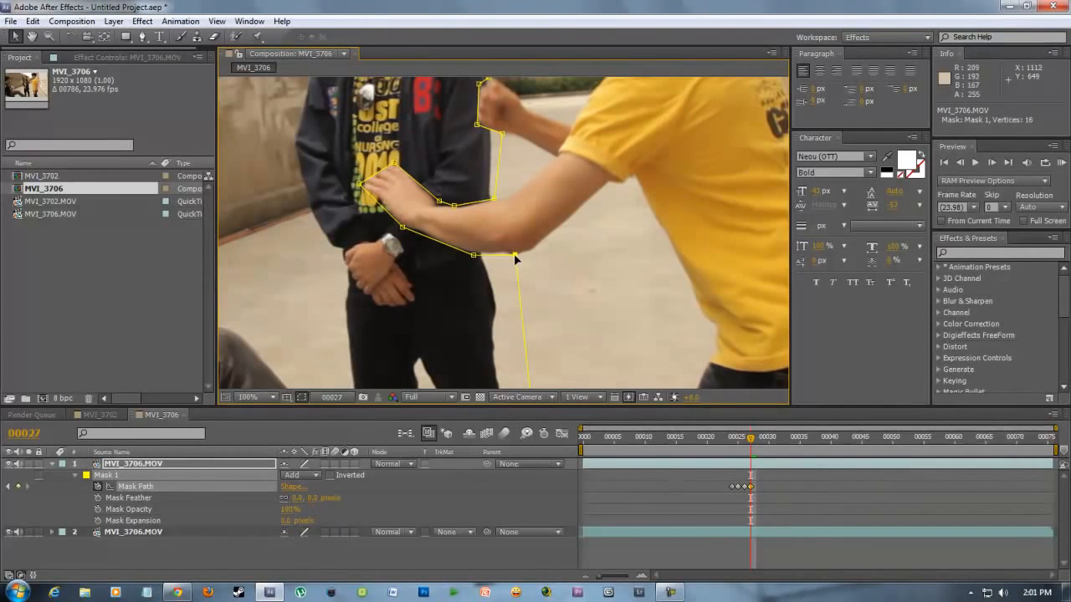
key(Page_Down)
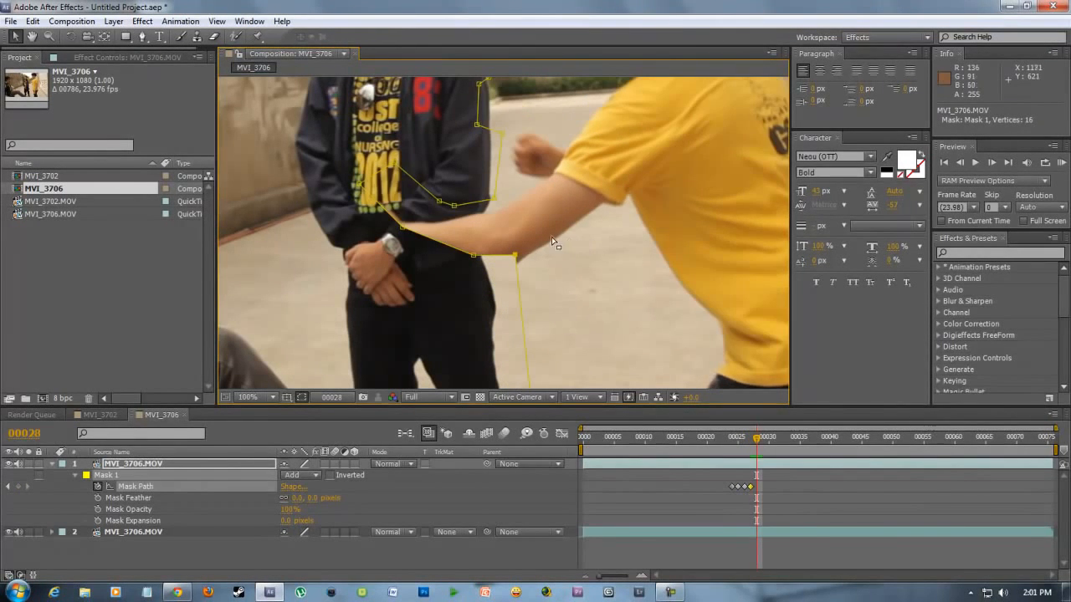
Step: Reshape the lower mask edge at frame 28 to follow the underside of the yellow-shirted man's wrist, forearm and elbow
drag(585, 235, 617, 259)
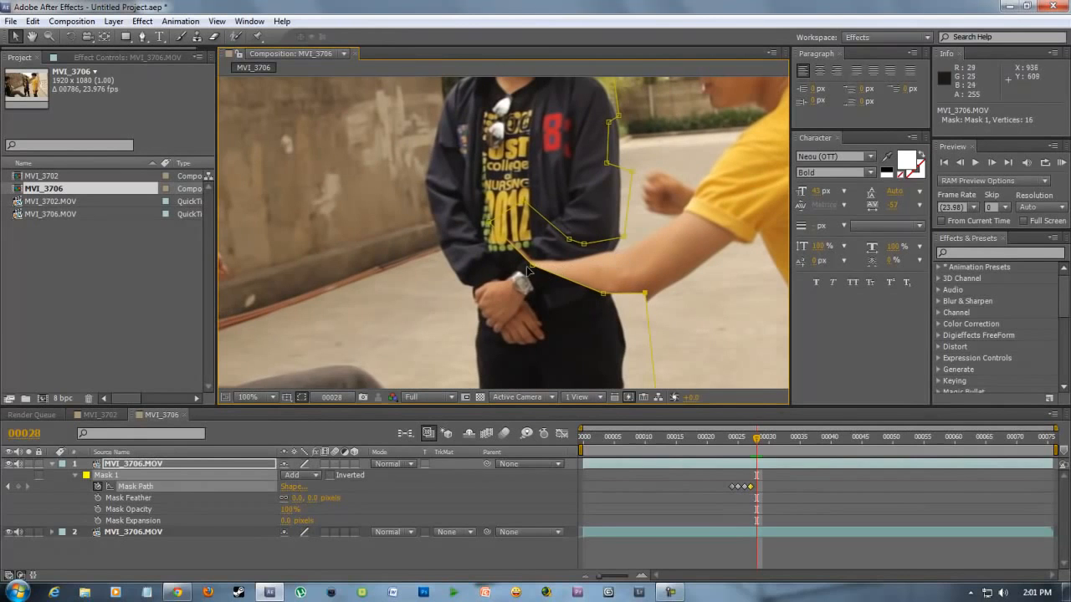
drag(531, 268, 528, 296)
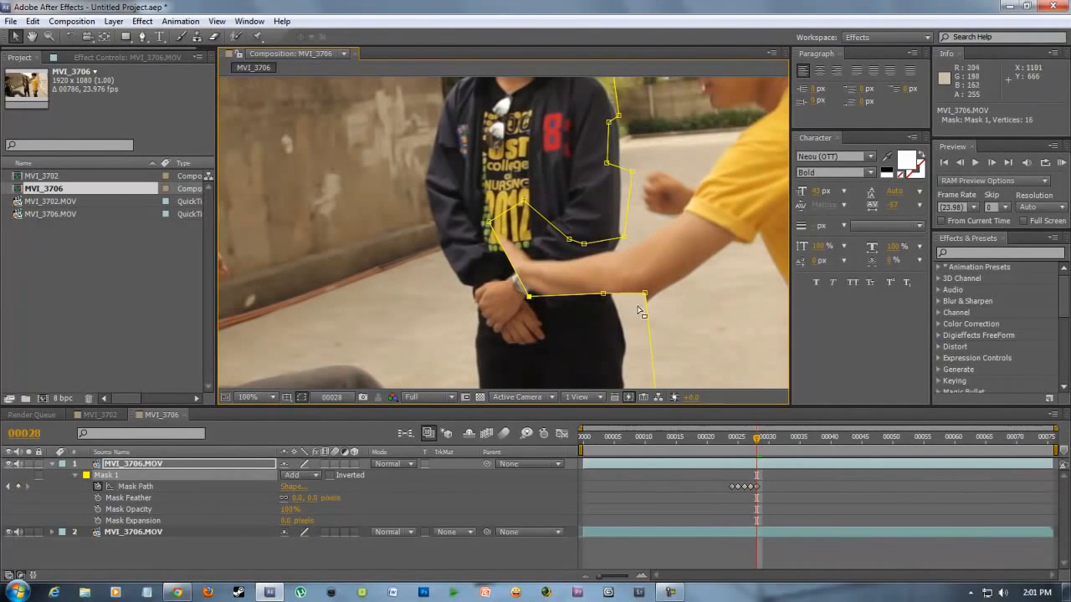
drag(603, 295, 577, 308)
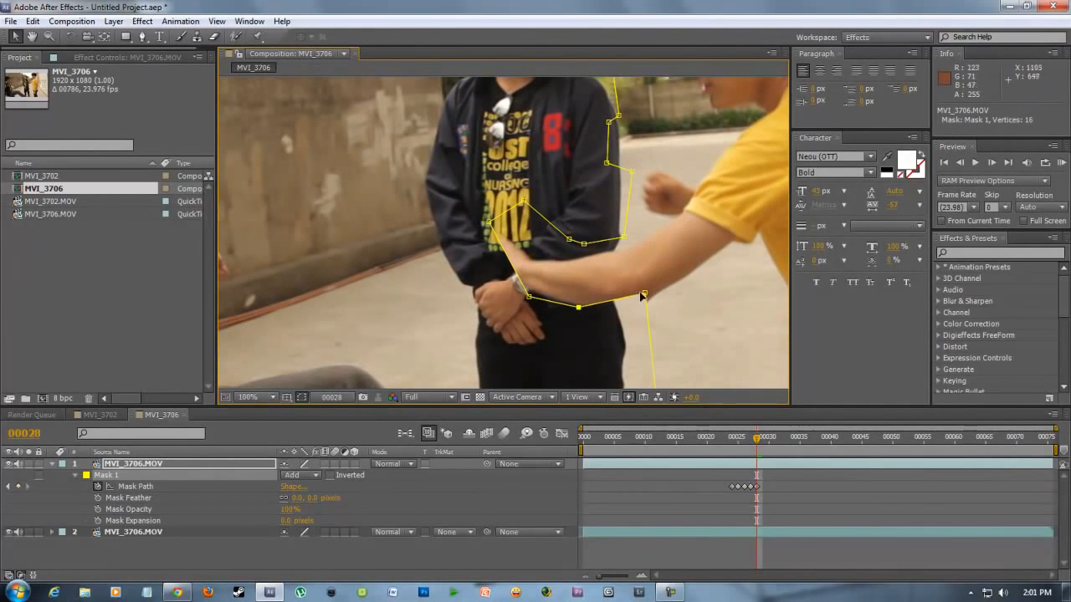
drag(642, 295, 638, 310)
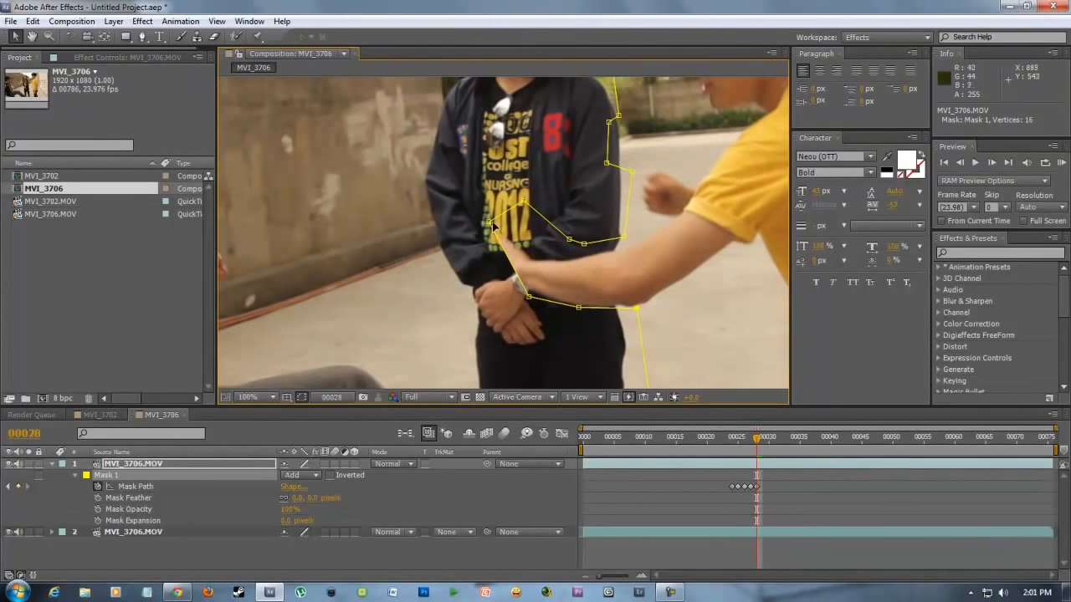
Step: Extend the mask notch at frame 28 around the outstretched fingertips and fit its upper edge along the hand and forearm
drag(488, 222, 457, 250)
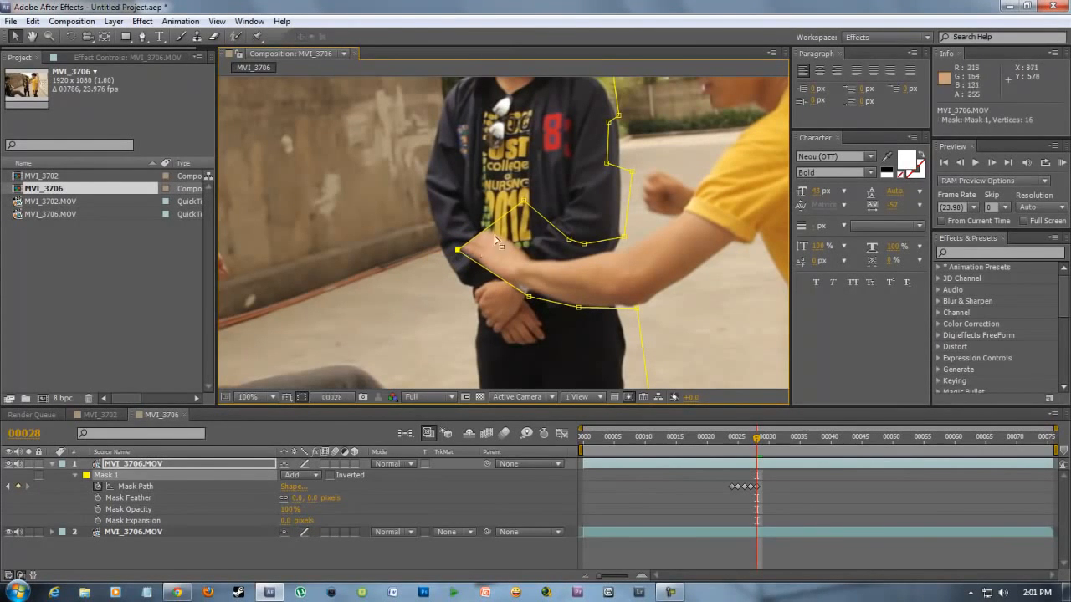
drag(526, 205, 460, 224)
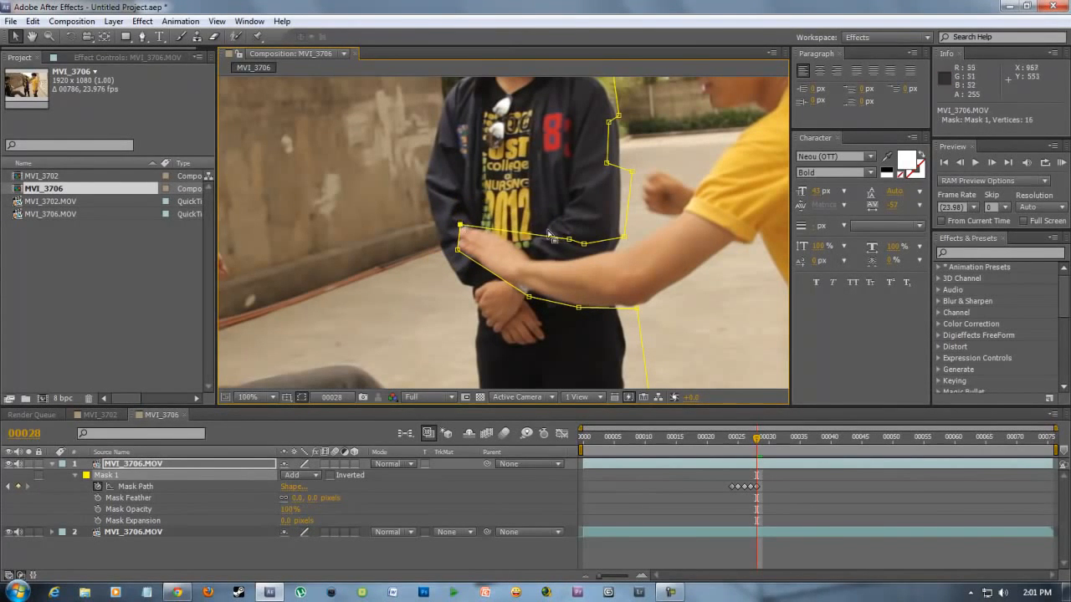
drag(568, 240, 531, 257)
drag(623, 237, 620, 247)
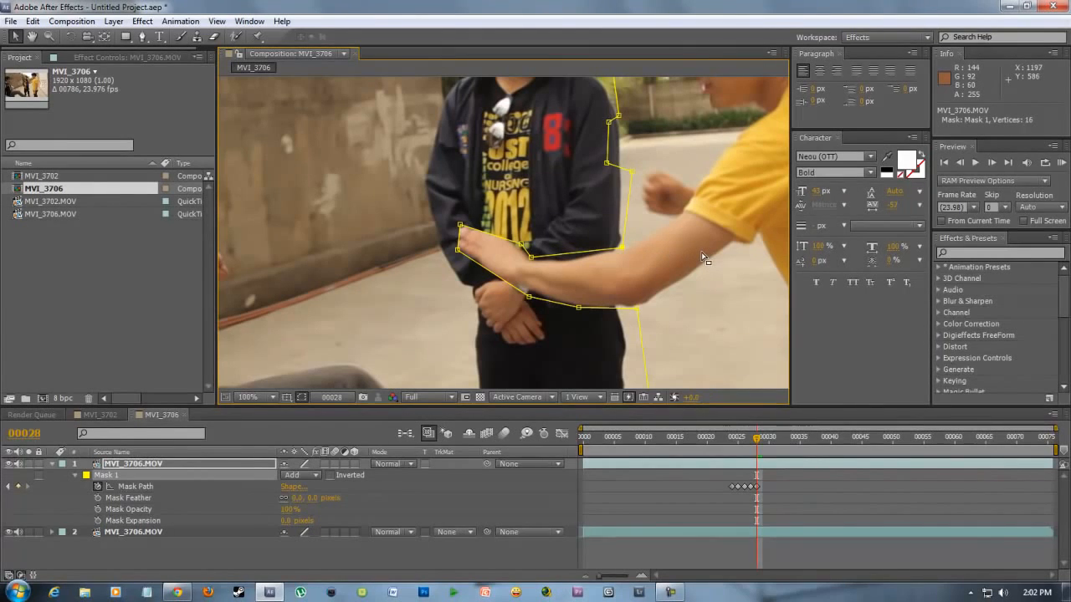
Step: Hide the mask outline and step back and forth through the keyframed frames to examine the edges around the moving arm
click(301, 399)
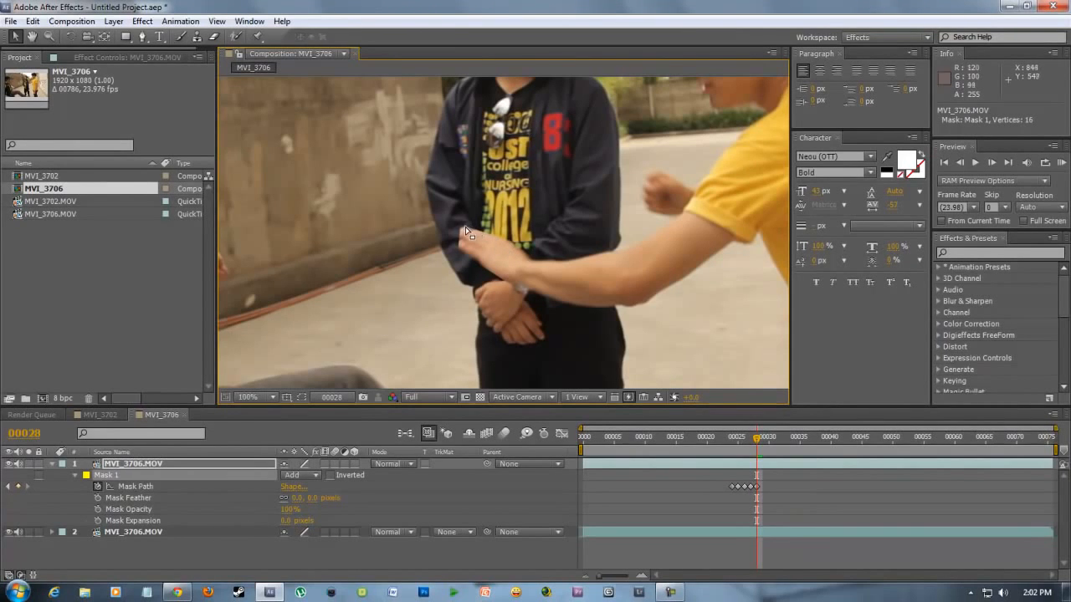
key(Page_Up)
key(Page_Up)
key(Page_Up)
key(Page_Up)
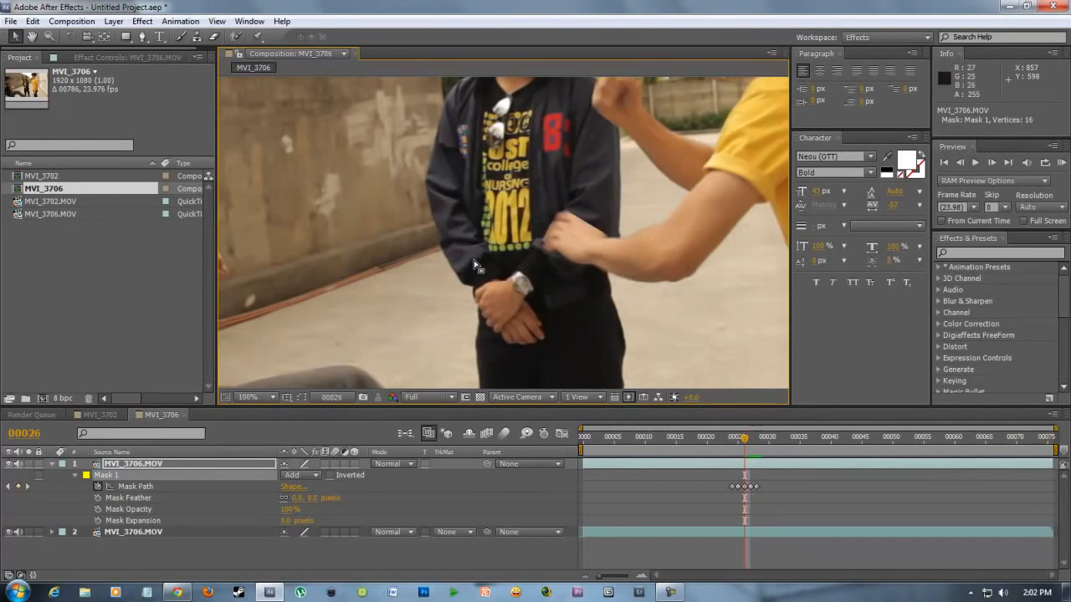
key(Page_Down)
key(Page_Down)
key(Page_Down)
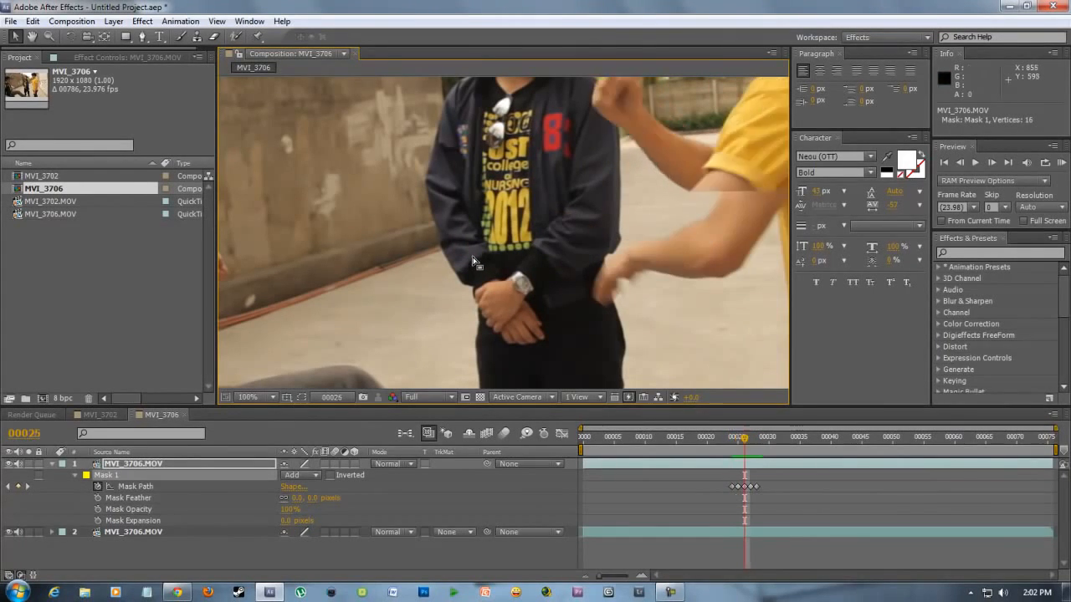
key(Page_Up)
key(Page_Up)
key(Page_Up)
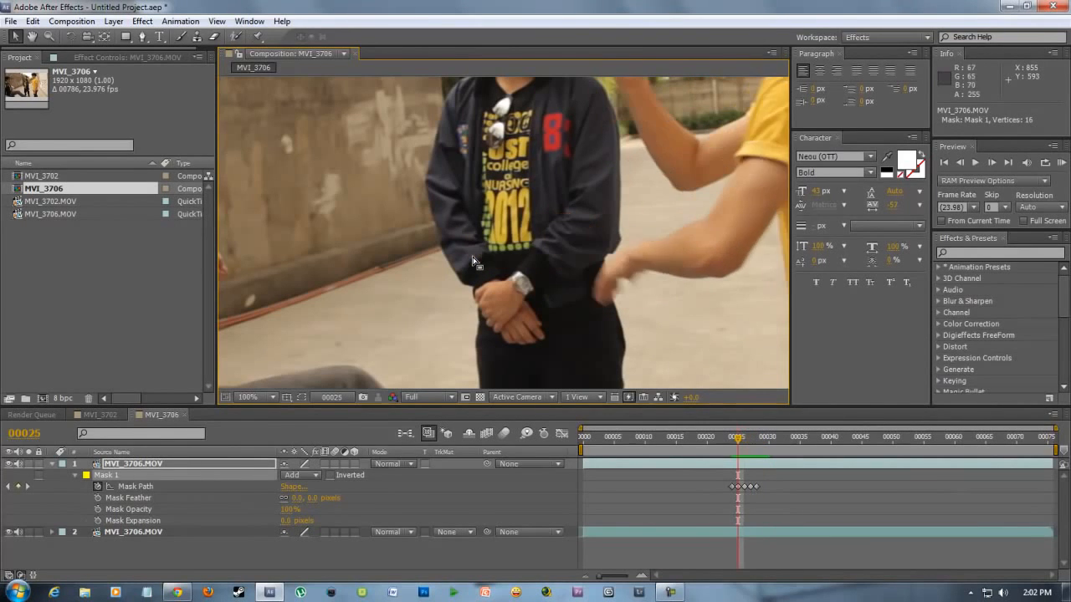
Step: Set Mask 1's Mask Feather to about 16 pixels and check it at frame 26
click(128, 499)
key(Page_Down)
key(Page_Down)
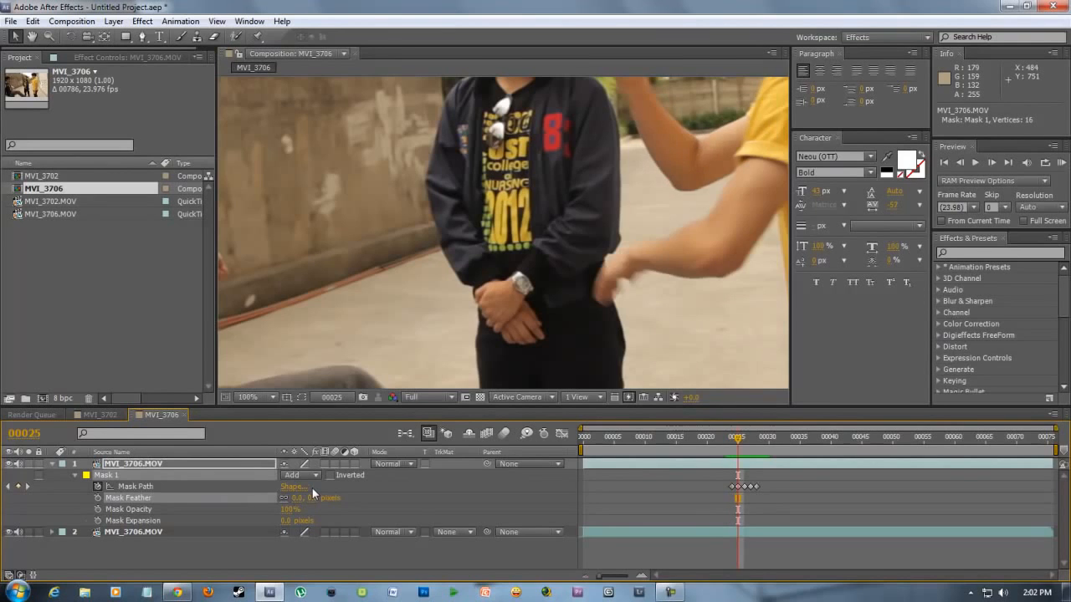
drag(293, 497, 303, 497)
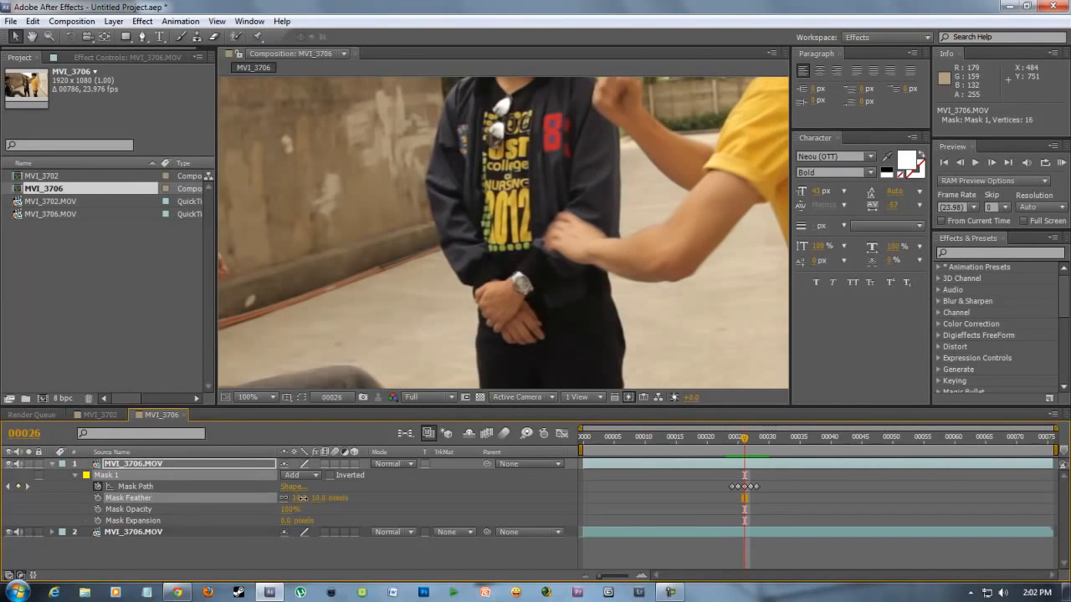
Step: View the three actors at 50% and step between frames 24 and 29 to examine how the feathered mask blends
scroll(536, 297, down, 2)
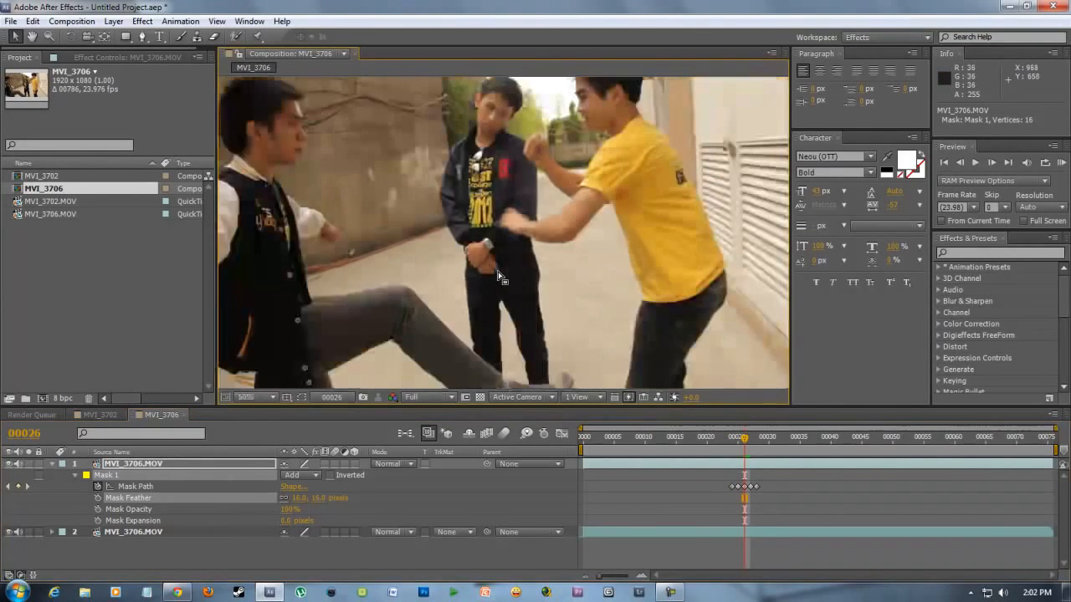
key(Page_Down)
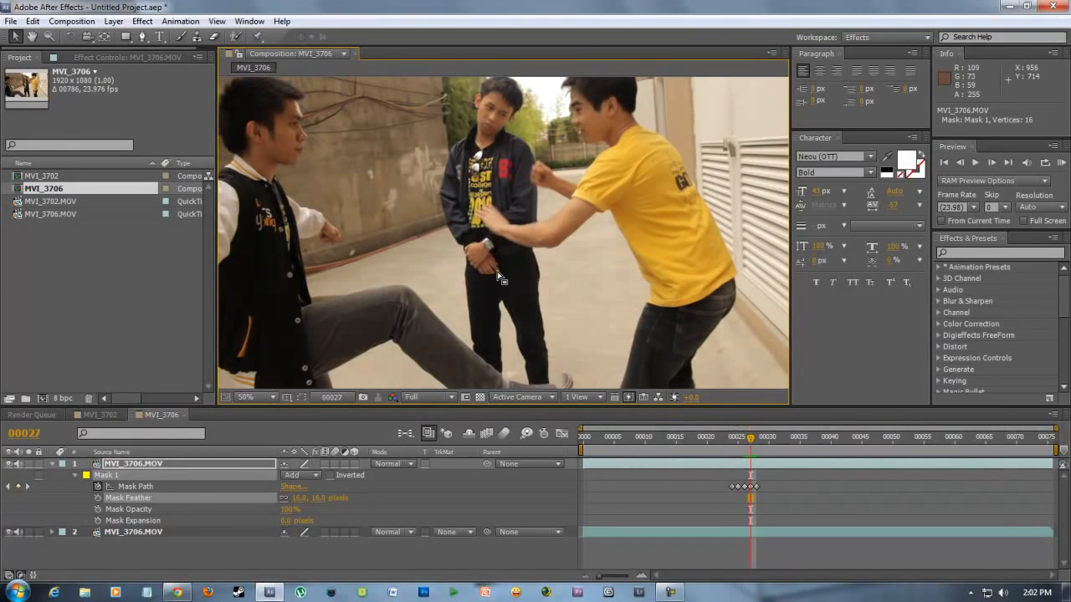
key(Page_Up)
key(Page_Up)
key(Page_Up)
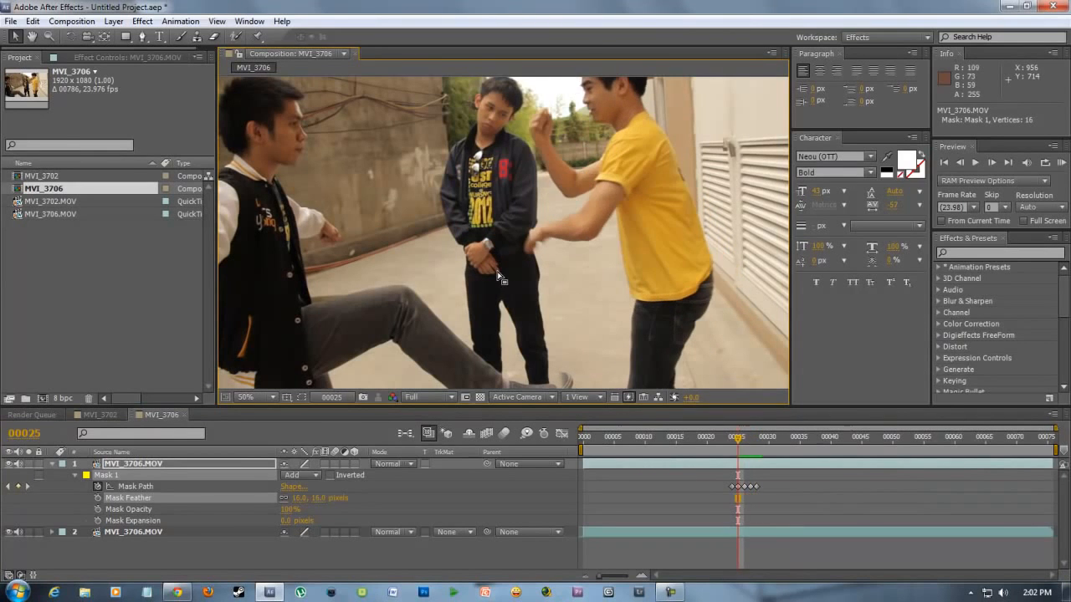
key(Page_Down)
key(Page_Down)
key(Page_Down)
key(Page_Down)
key(Page_Down)
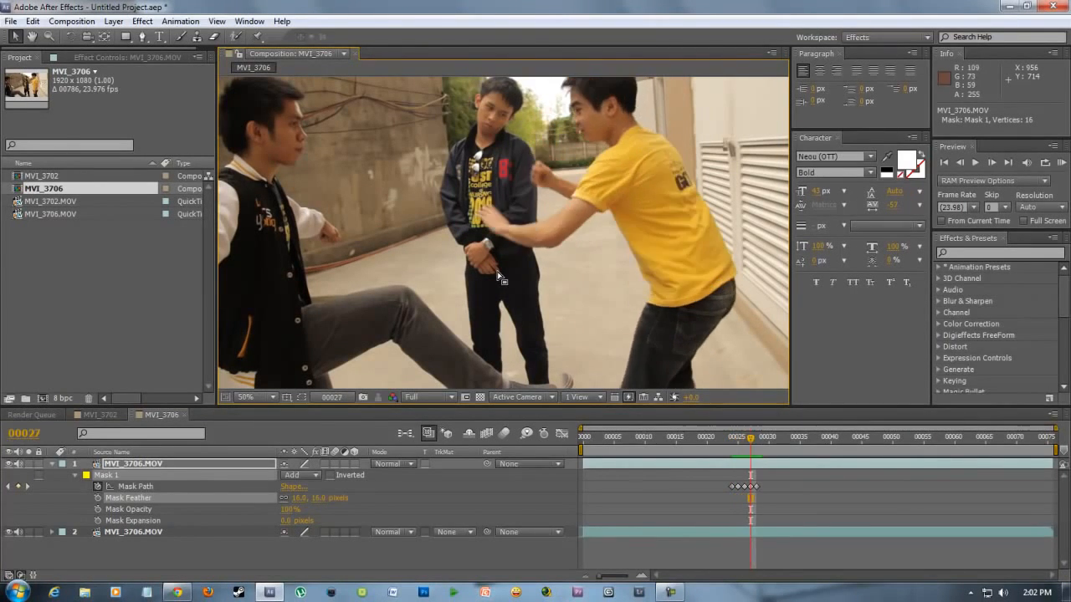
key(Page_Up)
key(Page_Up)
key(Page_Up)
key(Page_Up)
key(Page_Up)
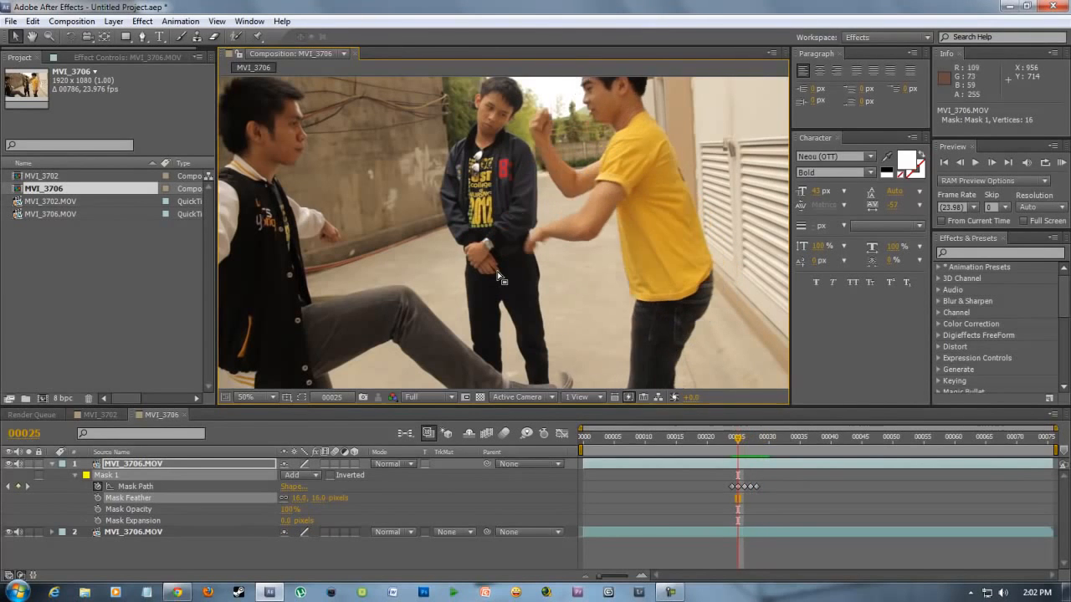
key(Page_Down)
key(Page_Down)
key(Page_Down)
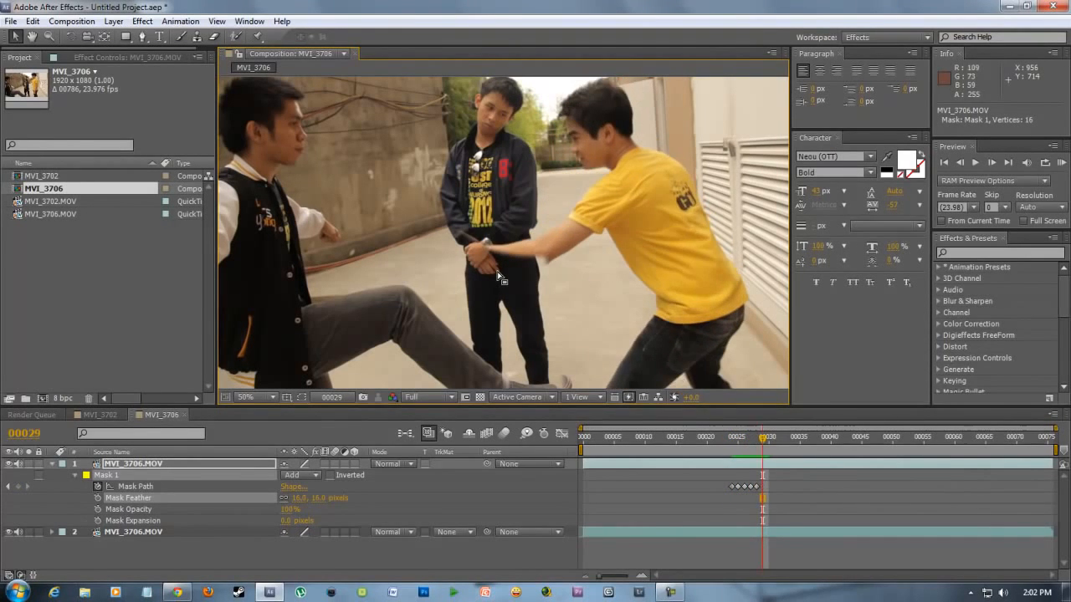
key(Page_Up)
key(Page_Up)
key(Page_Up)
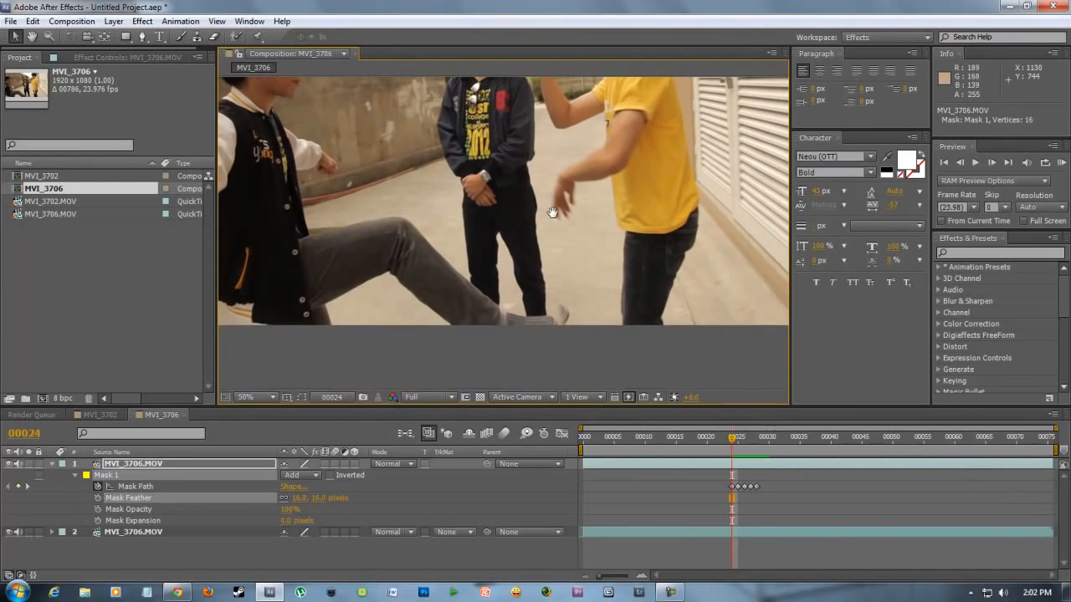
key(Page_Down)
key(Page_Up)
Step: Show the mask outline and move the mask's lower corner vertex outward past the kicking shoe on frames 24 to 28
drag(568, 294, 585, 179)
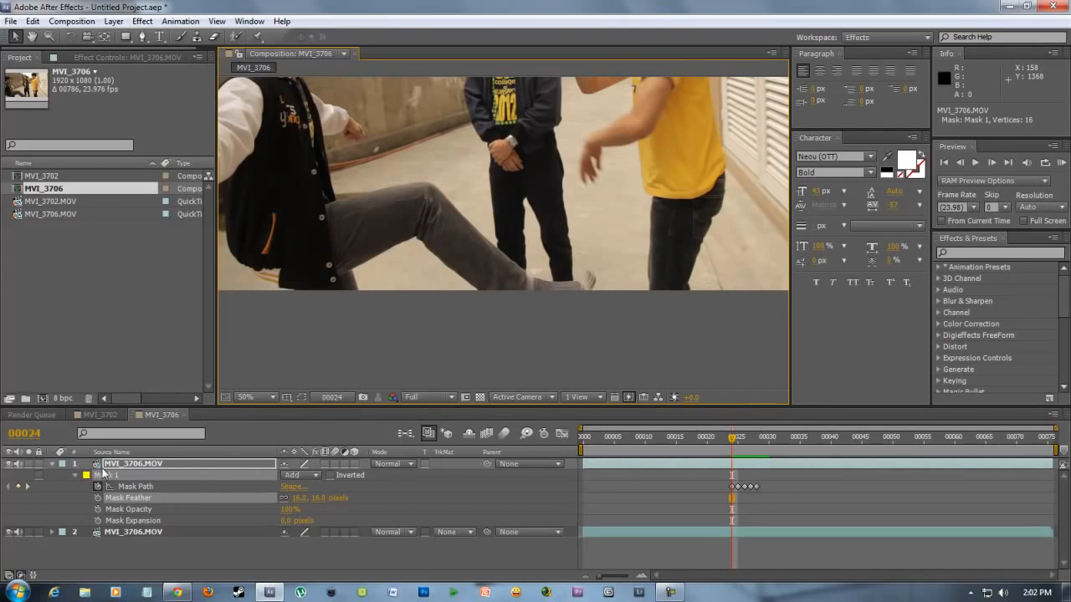
click(301, 398)
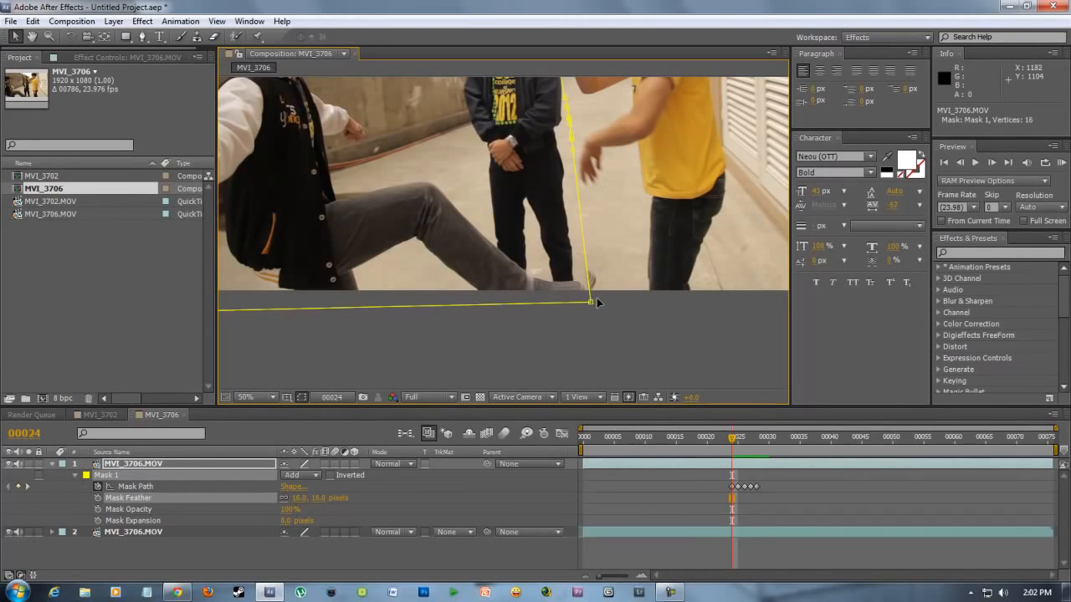
drag(591, 301, 610, 304)
key(Page_Down)
key(Page_Down)
key(Page_Down)
key(Page_Down)
key(Page_Down)
scroll(657, 259, up, 3)
key(Page_Up)
key(Page_Up)
key(Page_Up)
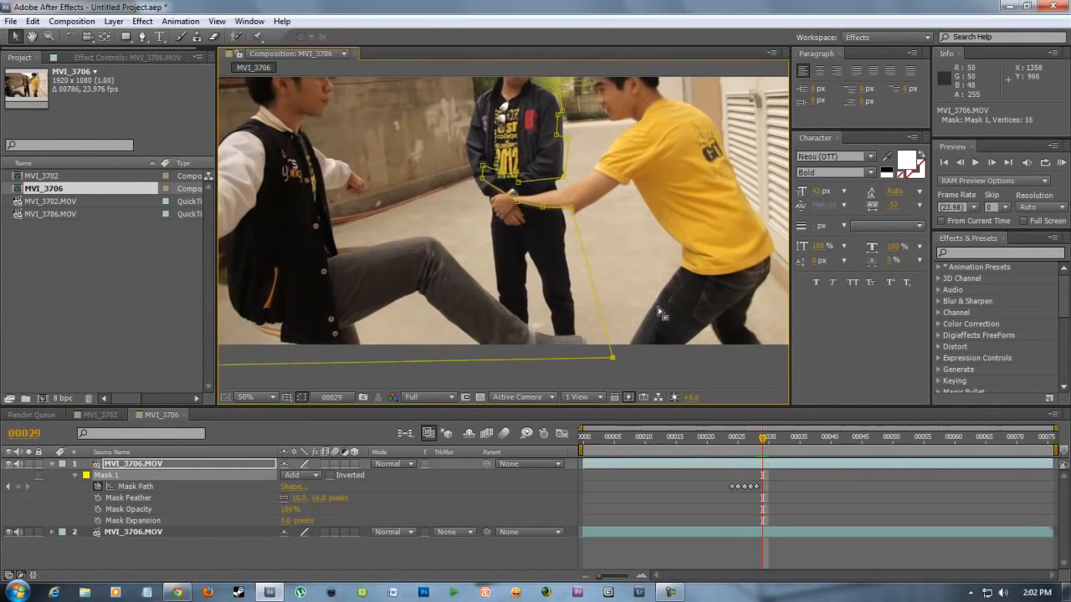
Step: View the whole composition at 25% and step through frames 24 to 29 to examine the adjusted mask outline
key(Page_Up)
key(Page_Up)
key(Page_Up)
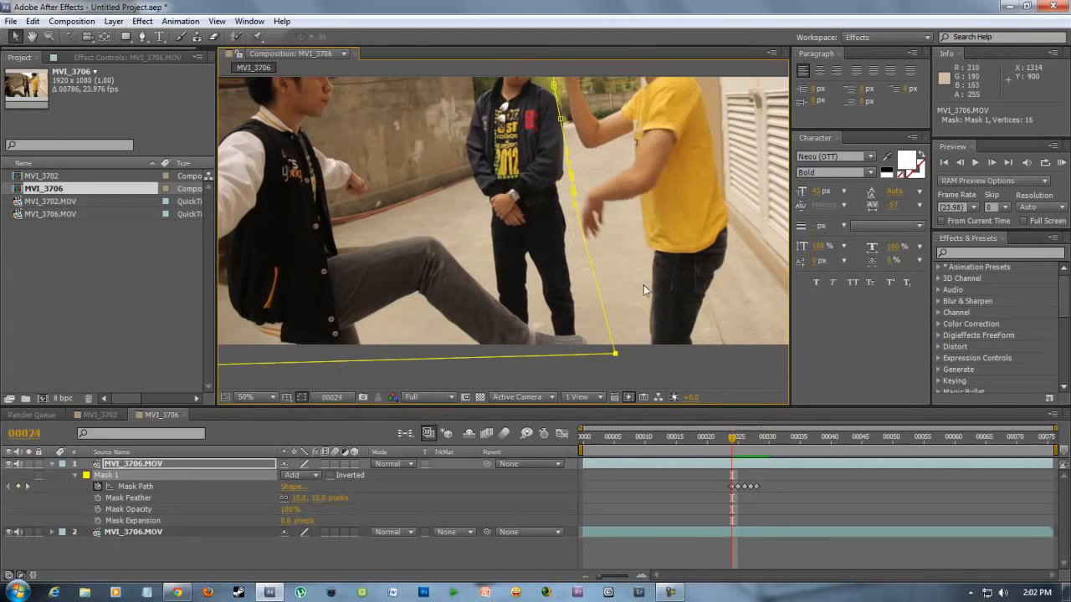
key(Page_Down)
drag(620, 157, 611, 237)
scroll(612, 238, down, 2)
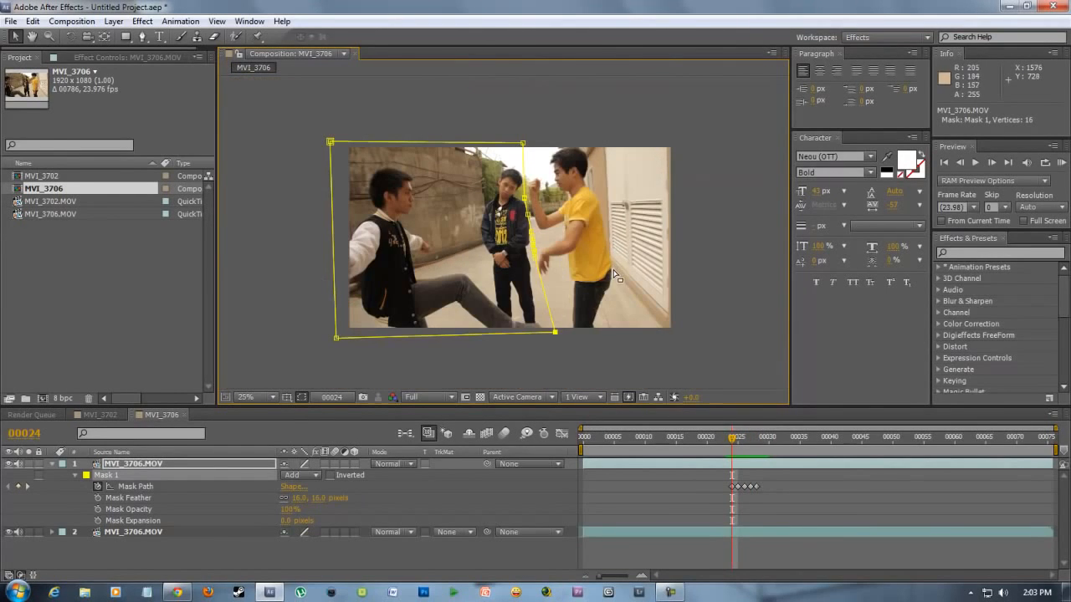
key(Page_Down)
key(Page_Down)
key(Page_Down)
key(Page_Down)
key(Page_Down)
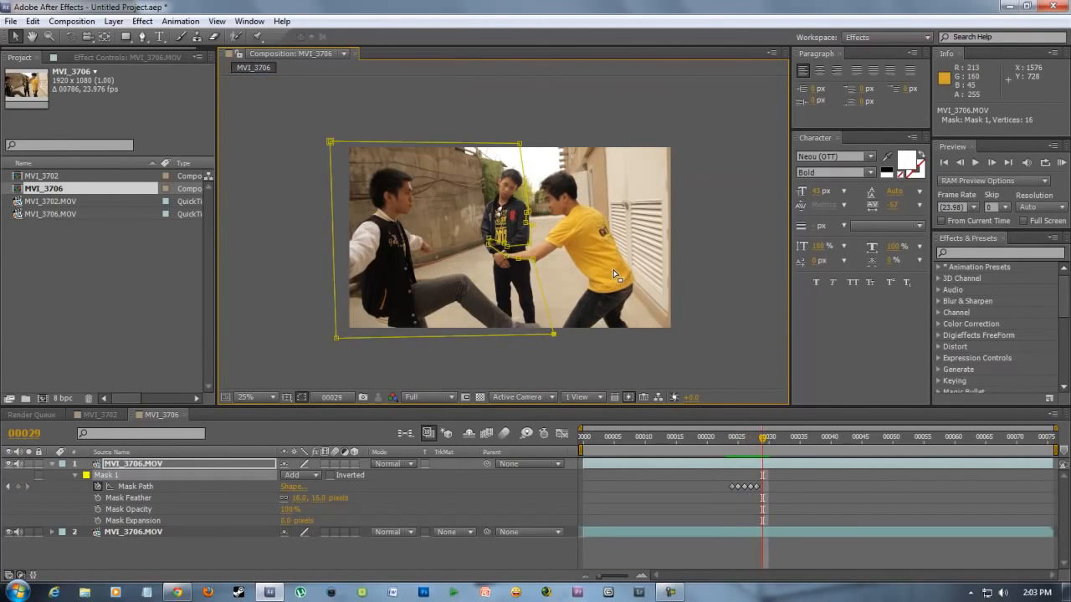
key(Page_Up)
key(Page_Up)
Step: Hide the mask outline and step repeatedly through frames 24 to 28 to examine the composite of frozen and moving actors
click(300, 397)
key(Page_Up)
key(Page_Up)
key(Page_Up)
key(Page_Up)
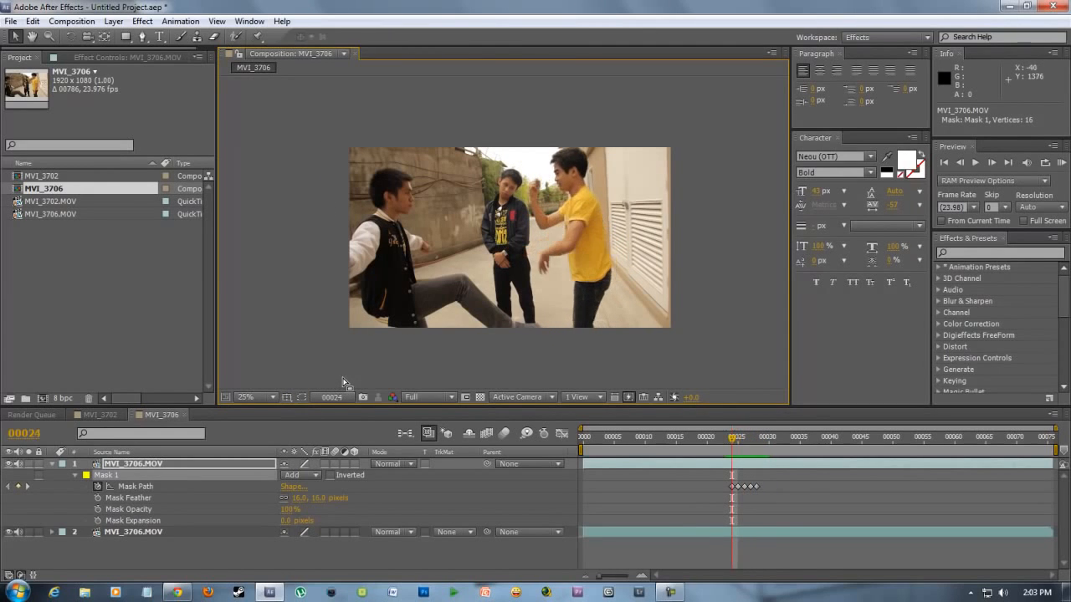
key(Page_Down)
key(Page_Down)
key(Page_Down)
key(Page_Down)
key(Page_Down)
key(Page_Down)
key(Page_Down)
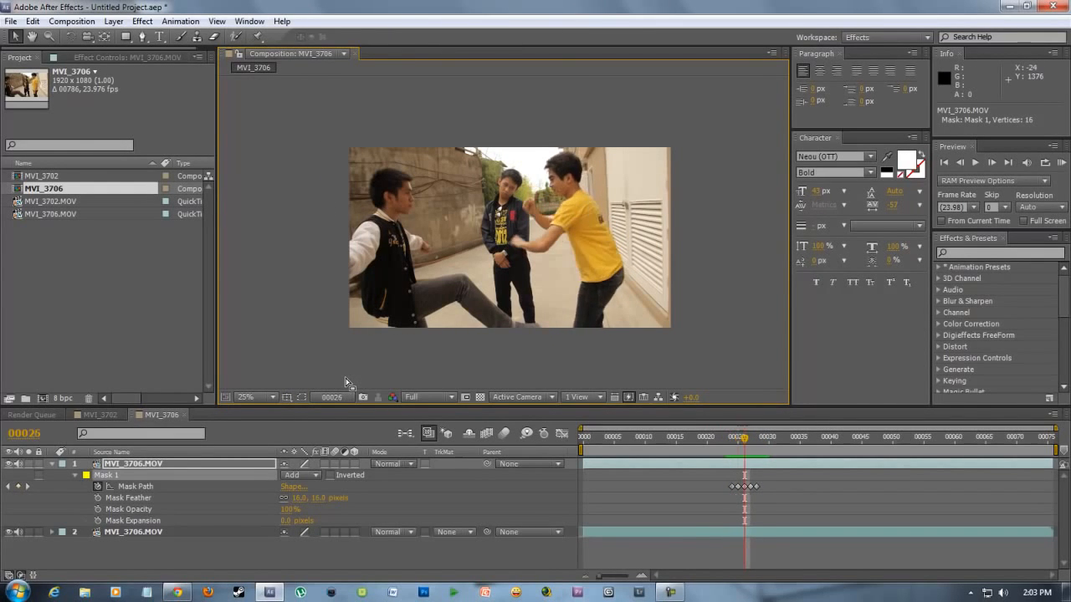
key(Page_Up)
key(Page_Up)
key(Page_Up)
key(Page_Up)
key(Page_Up)
key(Page_Up)
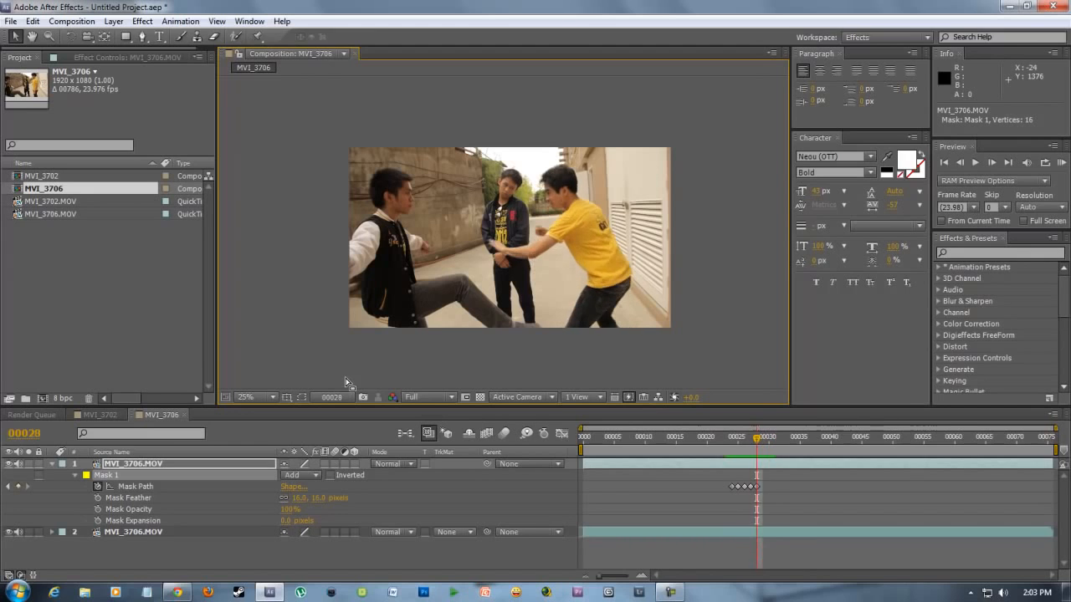
key(Page_Down)
key(Page_Down)
key(Page_Down)
key(Page_Down)
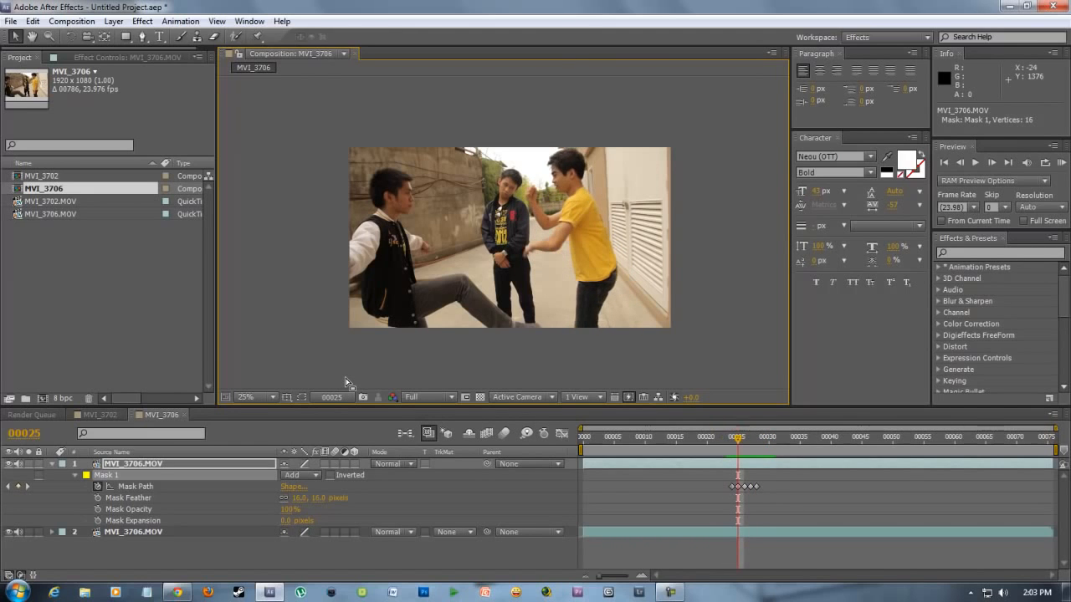
key(Page_Up)
key(Page_Up)
key(Page_Up)
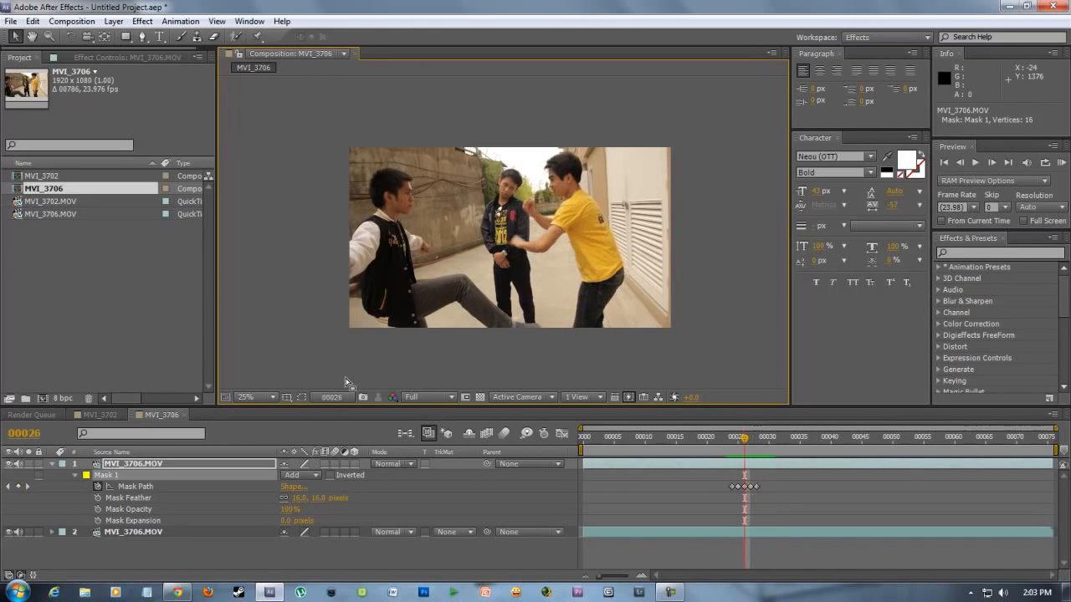